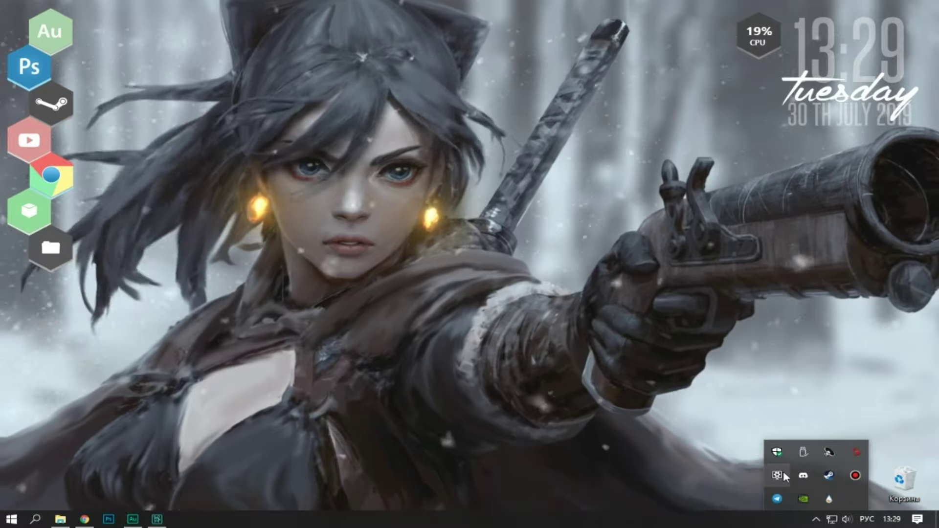
Open the Wallpaper Engine wallpaper browser and inspect the filters for the installed wallpapers
{"action": "left_click", "coordinate": [783, 471]}
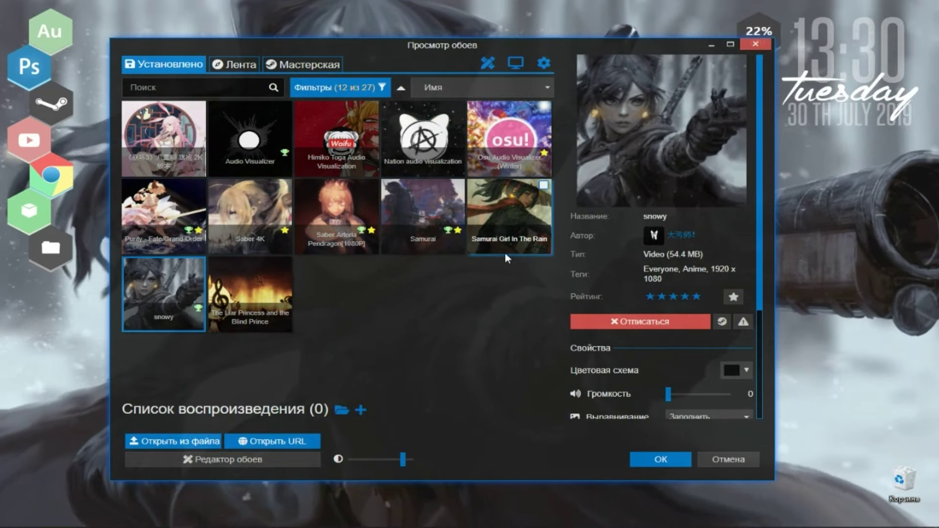
{"action": "left_click", "coordinate": [329, 88]}
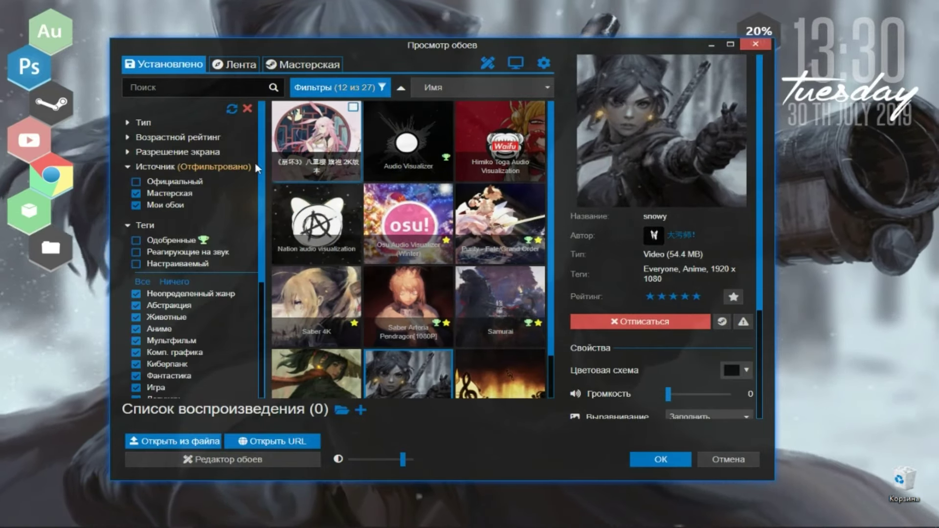
{"action": "left_click", "coordinate": [345, 87]}
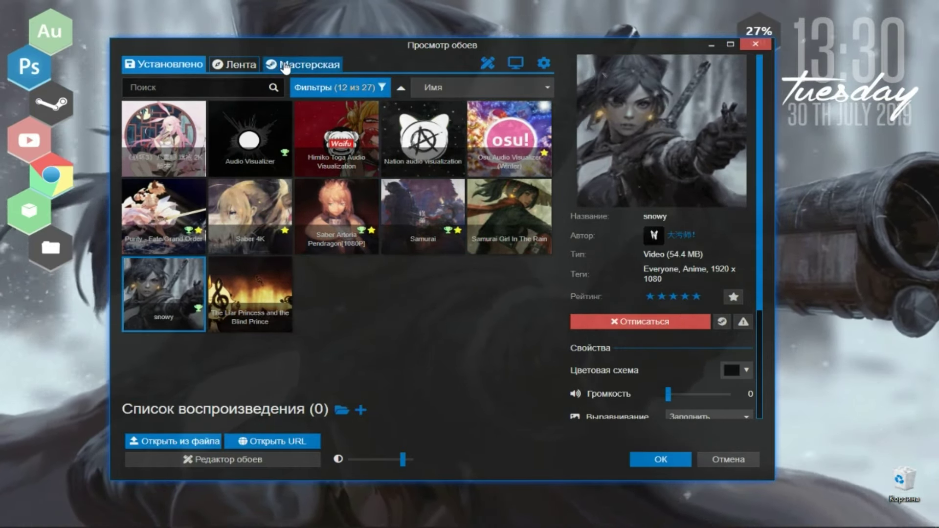
Open the Workshop wallpapers and look through the top-rated list and the available filter tags
{"action": "left_click", "coordinate": [324, 64]}
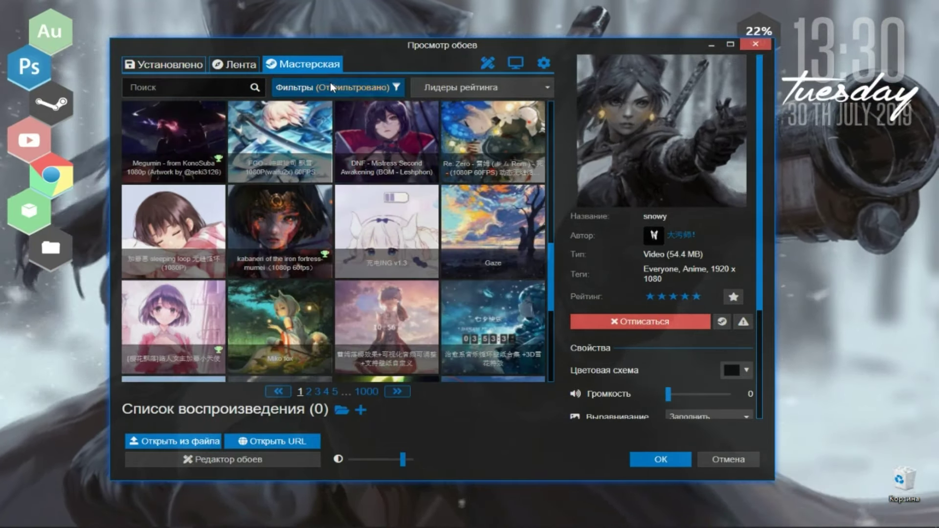
{"action": "left_click", "coordinate": [330, 83]}
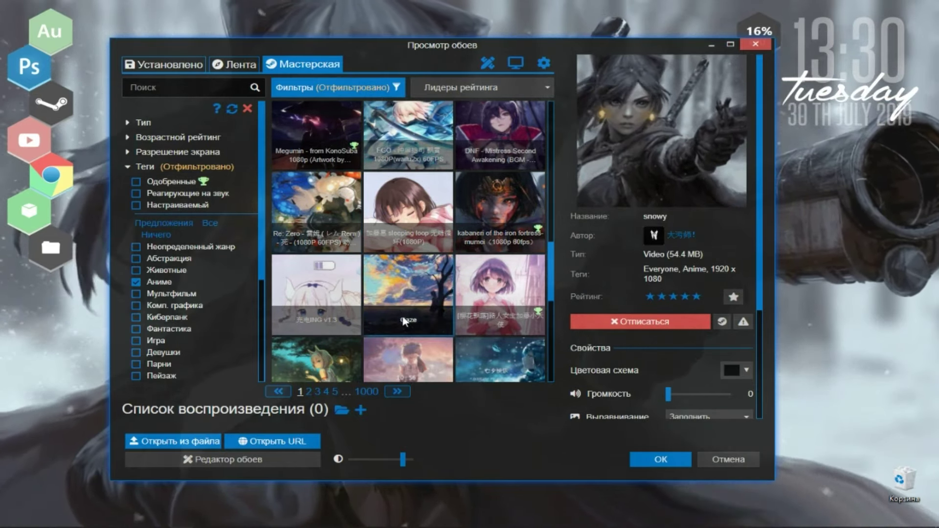
{"action": "scroll", "coordinate": [403, 285], "scroll_direction": "down", "scroll_amount": 10}
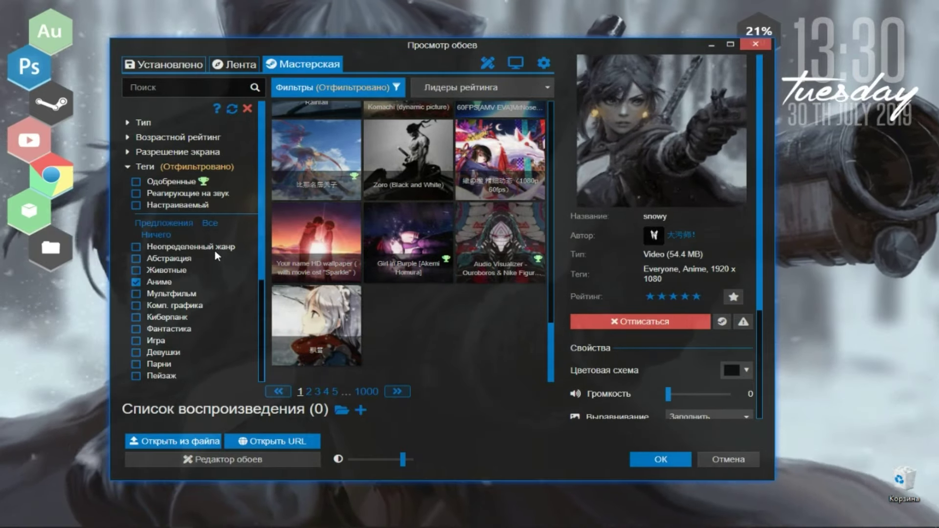
{"action": "scroll", "coordinate": [192, 207], "scroll_direction": "down", "scroll_amount": 2}
{"action": "scroll", "coordinate": [190, 296], "scroll_direction": "down", "scroll_amount": 2}
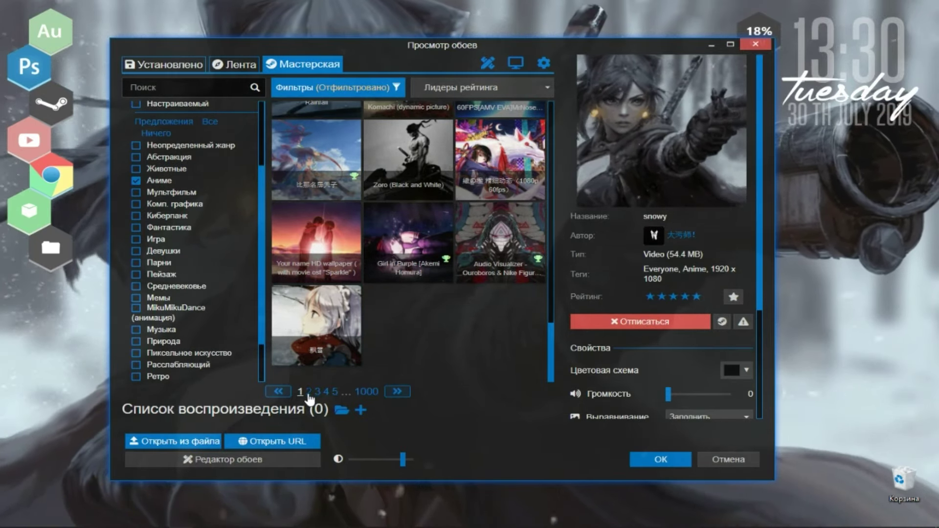
Go to page 2 of the Workshop wallpapers and inspect the age rating filter options
{"action": "left_click", "coordinate": [309, 392]}
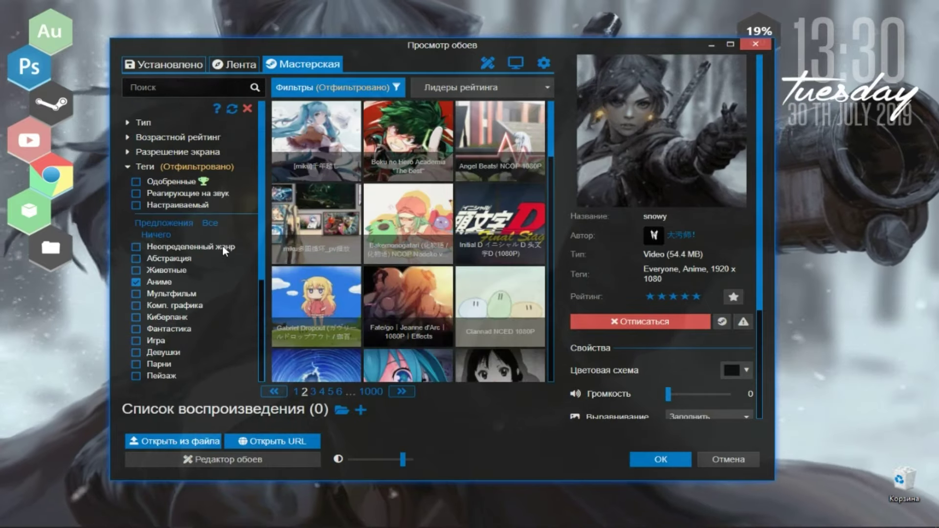
{"action": "left_click", "coordinate": [154, 138]}
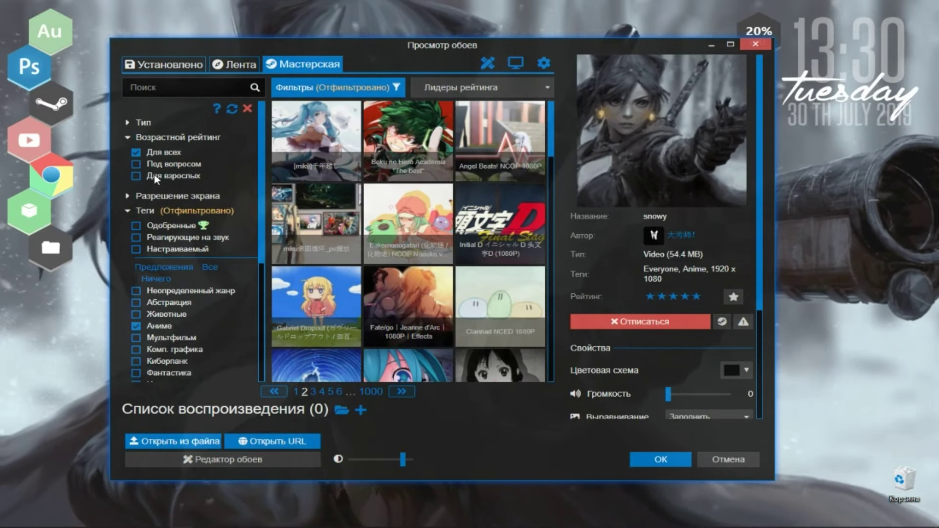
{"action": "left_click", "coordinate": [128, 138]}
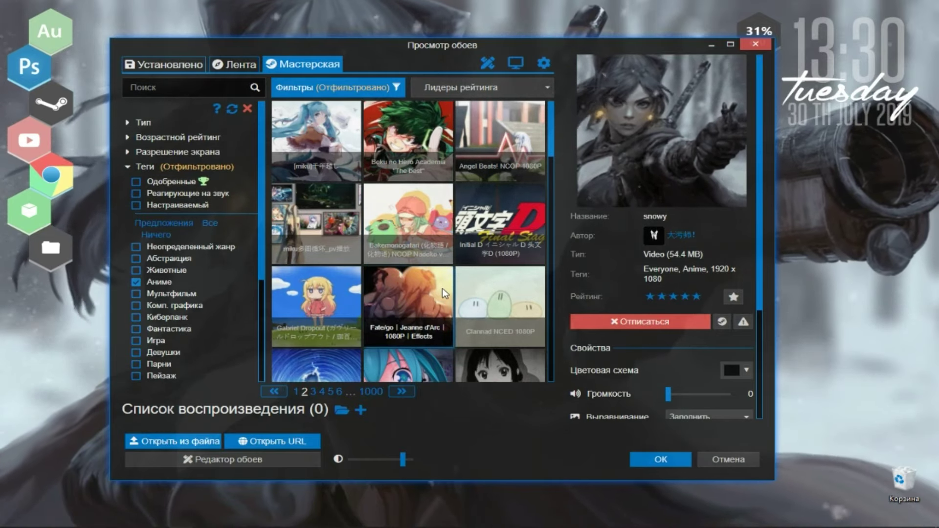
Browse page 2 and preview the "Saber Artoria Pendragon[1080P]" and "Anime girl drinking coffee" wallpapers
{"action": "scroll", "coordinate": [438, 286], "scroll_direction": "down", "scroll_amount": 1}
{"action": "scroll", "coordinate": [435, 277], "scroll_direction": "down", "scroll_amount": 2}
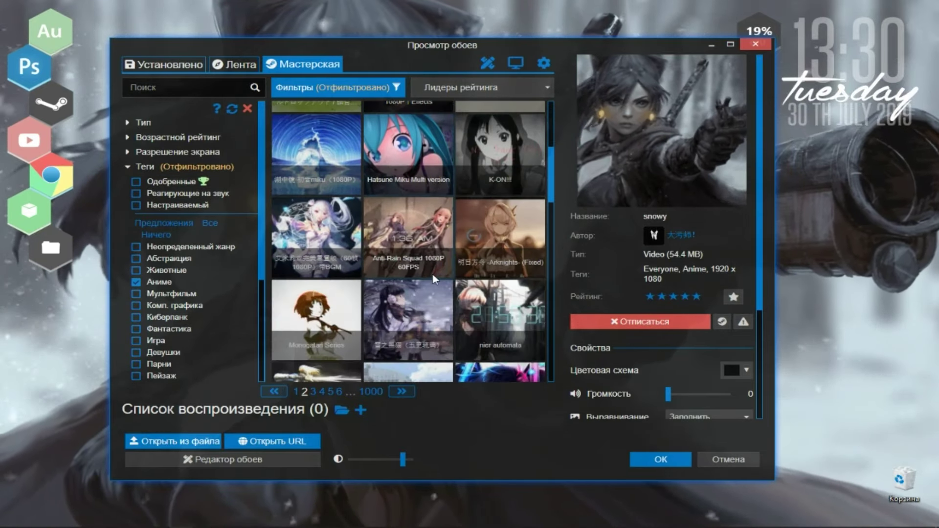
{"action": "scroll", "coordinate": [433, 279], "scroll_direction": "down", "scroll_amount": 1}
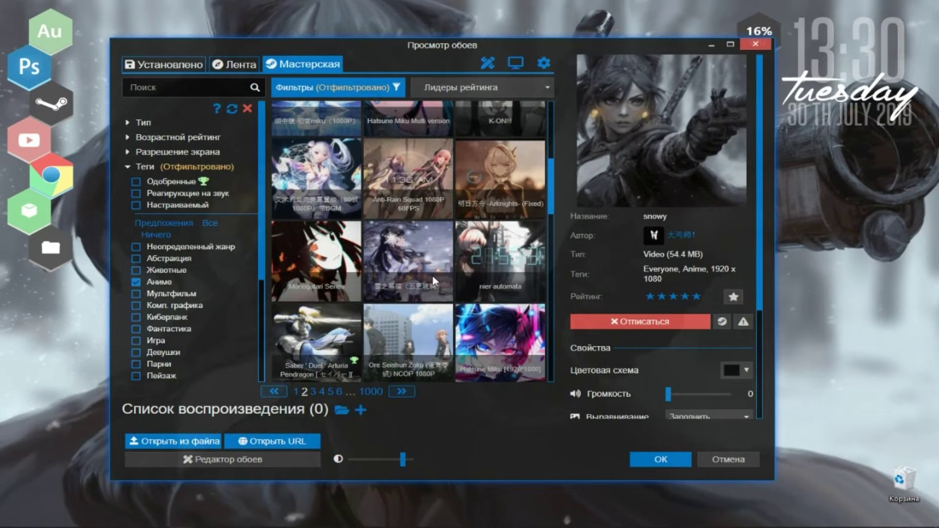
{"action": "scroll", "coordinate": [468, 268], "scroll_direction": "down", "scroll_amount": 3}
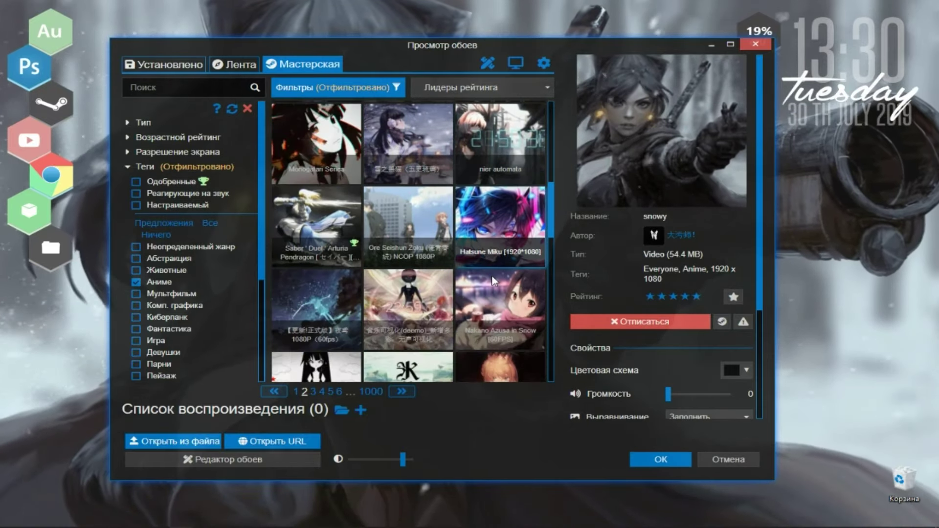
{"action": "scroll", "coordinate": [493, 279], "scroll_direction": "down", "scroll_amount": 1}
{"action": "left_click", "coordinate": [490, 277]}
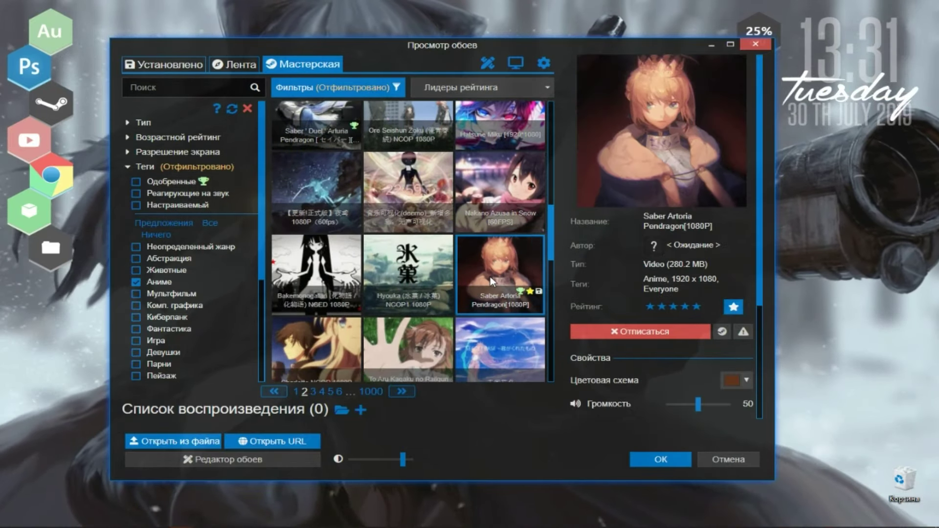
{"action": "scroll", "coordinate": [441, 289], "scroll_direction": "down", "scroll_amount": 2}
{"action": "left_click", "coordinate": [507, 293]}
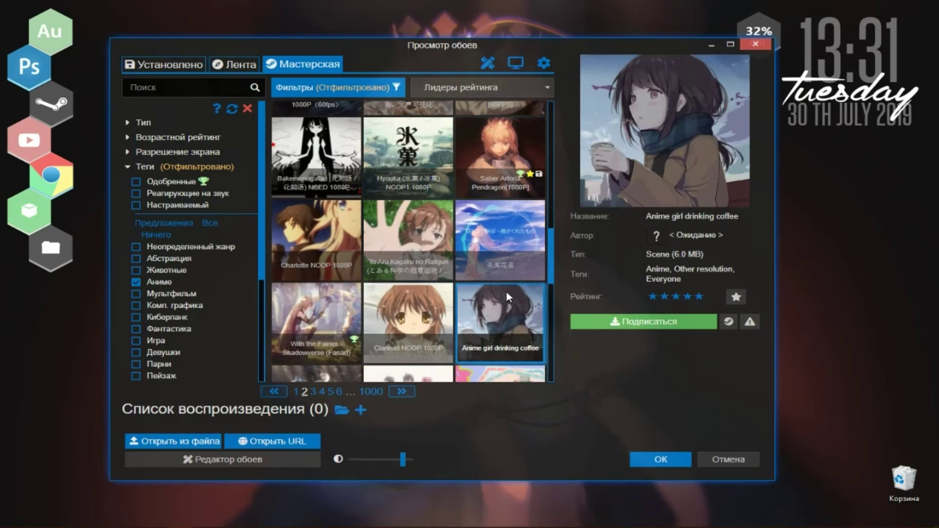
Subscribe to the 庭 garden pond wallpaper and move the wallpaper browser window lower to expose the desktop
{"action": "scroll", "coordinate": [506, 292], "scroll_direction": "down", "scroll_amount": 2}
{"action": "scroll", "coordinate": [429, 294], "scroll_direction": "down", "scroll_amount": 4}
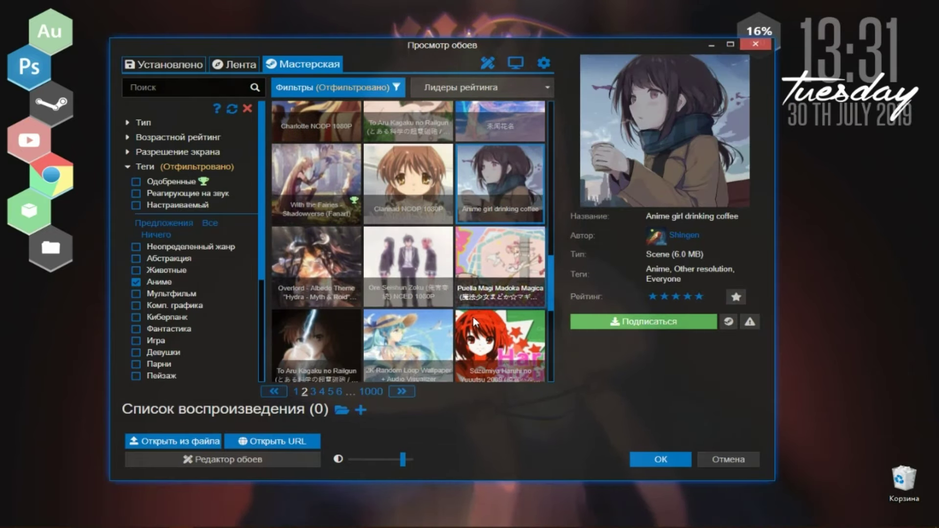
{"action": "left_click", "coordinate": [428, 308]}
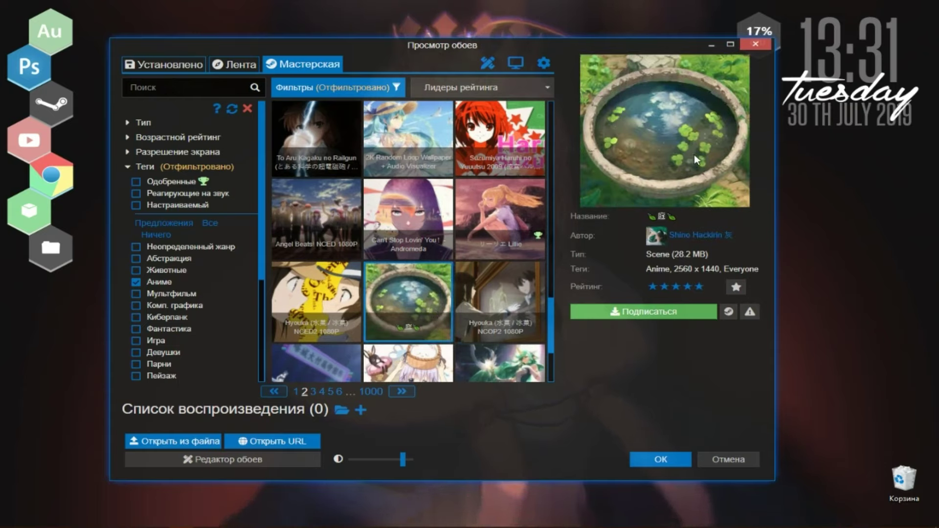
{"action": "left_click", "coordinate": [652, 312]}
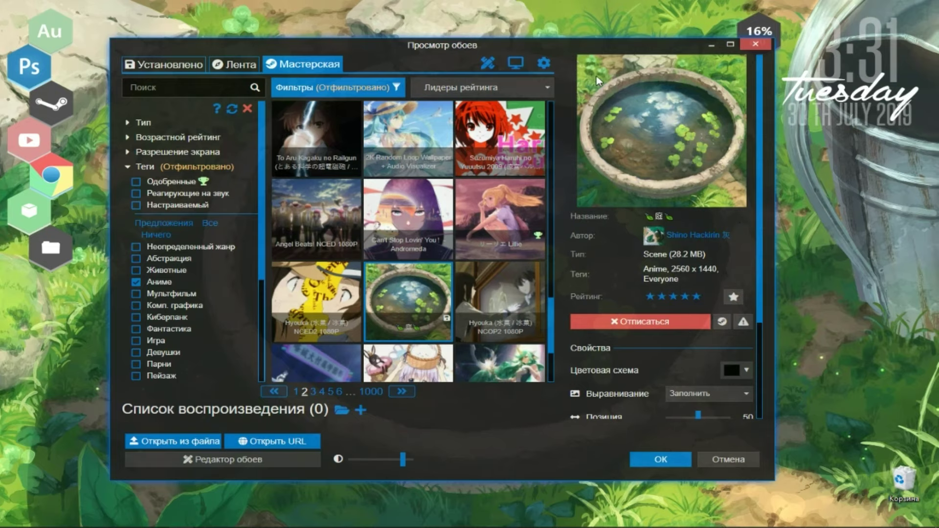
{"action": "left_click_drag", "start_coordinate": [561, 43], "coordinate": [551, 87]}
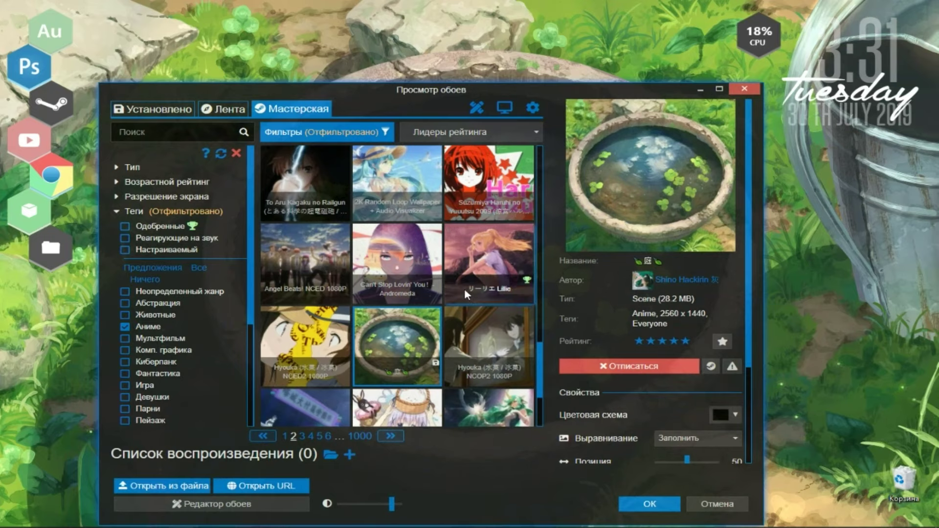
Browse page 3 of the anime wallpapers in the Workshop
{"action": "scroll", "coordinate": [429, 362], "scroll_direction": "down", "scroll_amount": 3}
{"action": "left_click", "coordinate": [391, 437]}
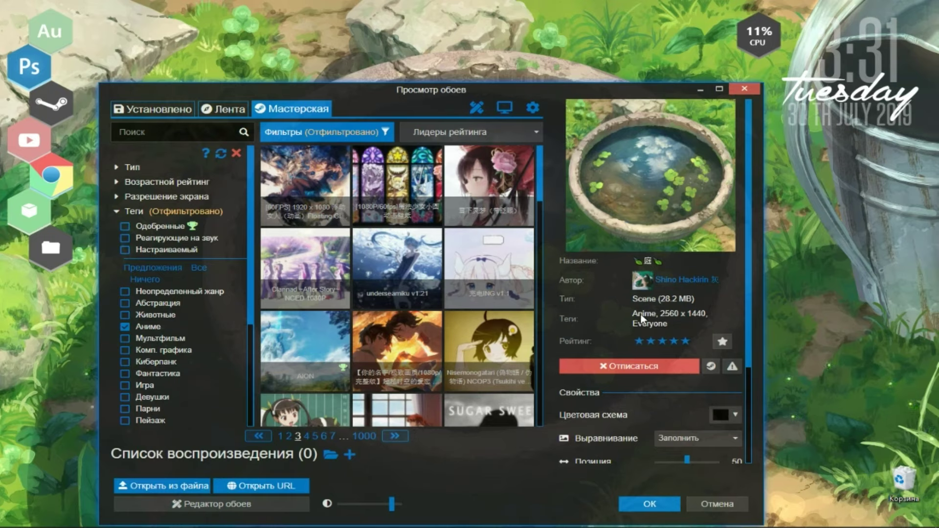
{"action": "scroll", "coordinate": [436, 280], "scroll_direction": "down", "scroll_amount": 5}
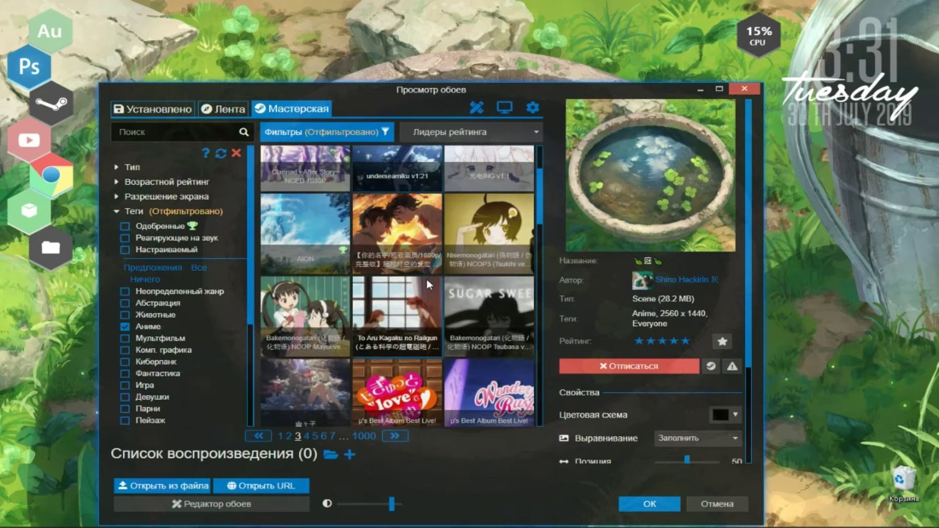
{"action": "scroll", "coordinate": [421, 300], "scroll_direction": "down", "scroll_amount": 5}
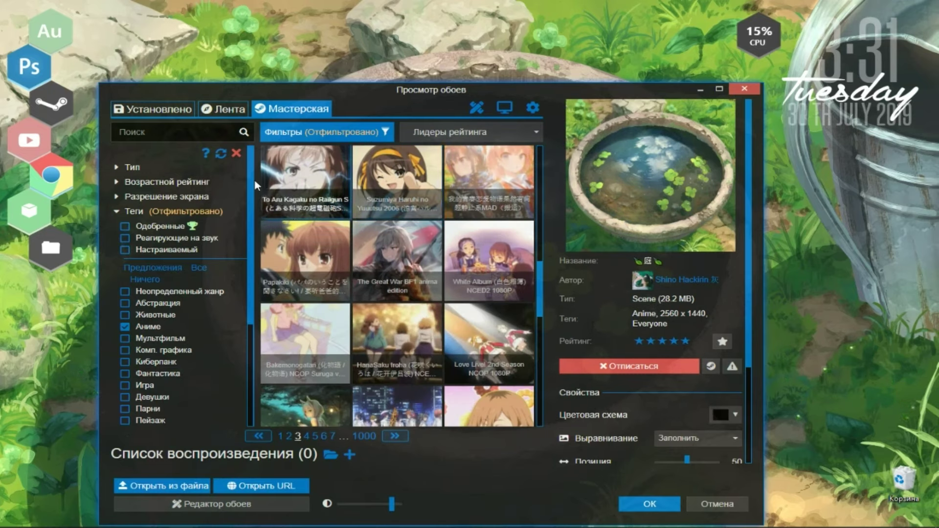
Return to the installed wallpapers and preview the snowy and Samurai wallpapers
{"action": "left_click", "coordinate": [161, 116]}
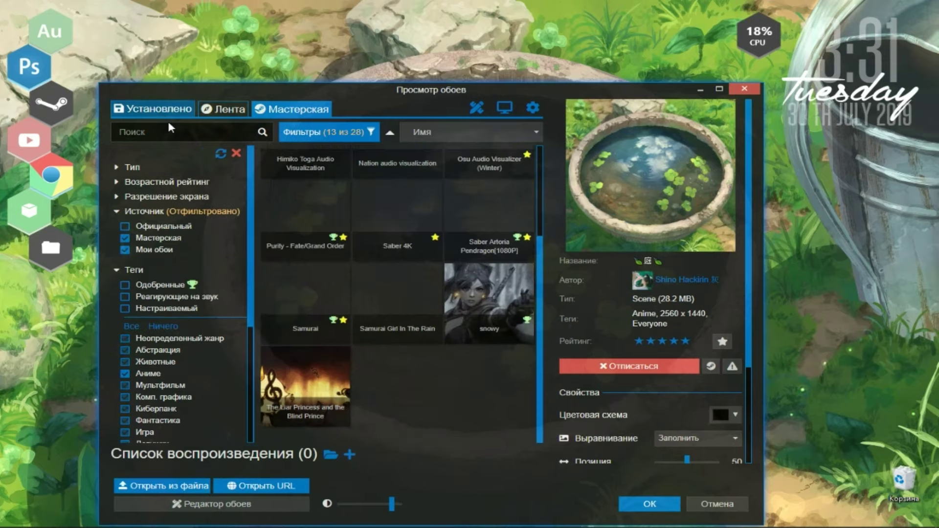
{"action": "left_click", "coordinate": [516, 303]}
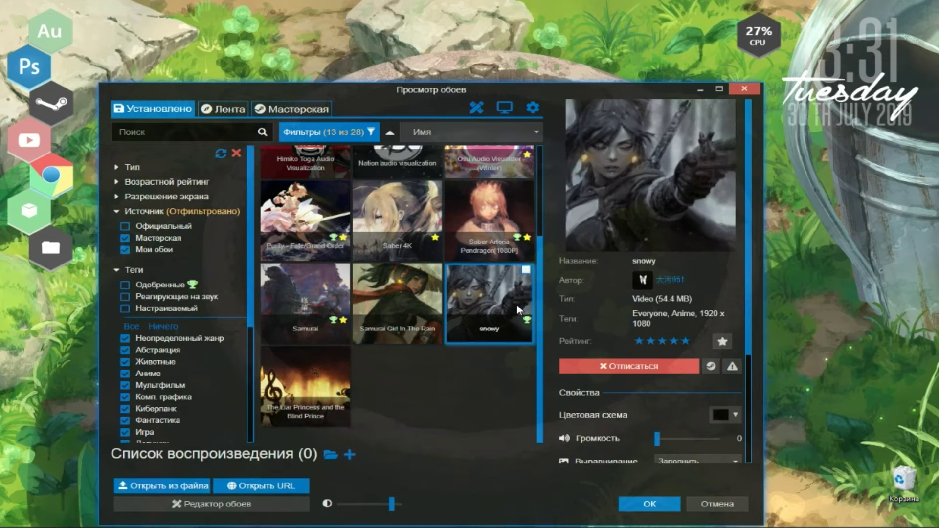
{"action": "left_click", "coordinate": [330, 279]}
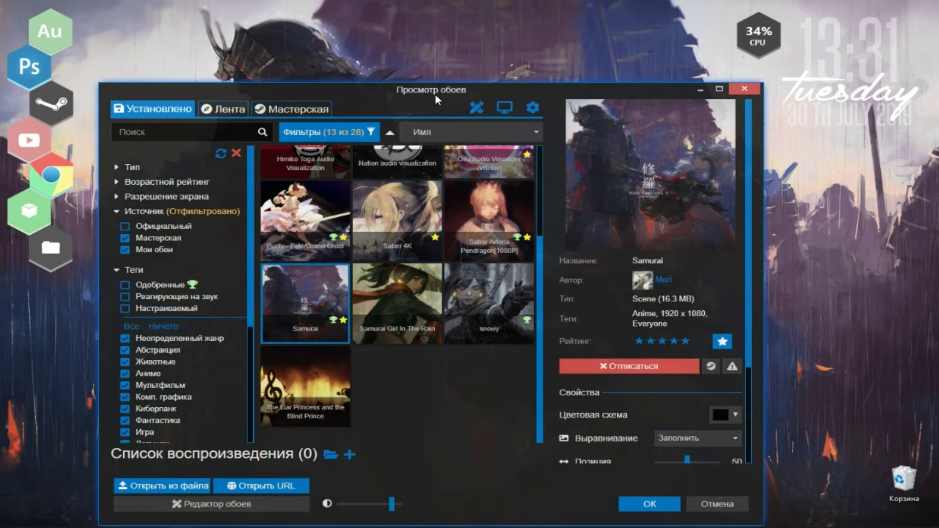
Apply the installed snowy wallpaper to the desktop and close the wallpaper browser
{"action": "left_click_drag", "start_coordinate": [435, 95], "coordinate": [394, 169]}
{"action": "left_click", "coordinate": [441, 359]}
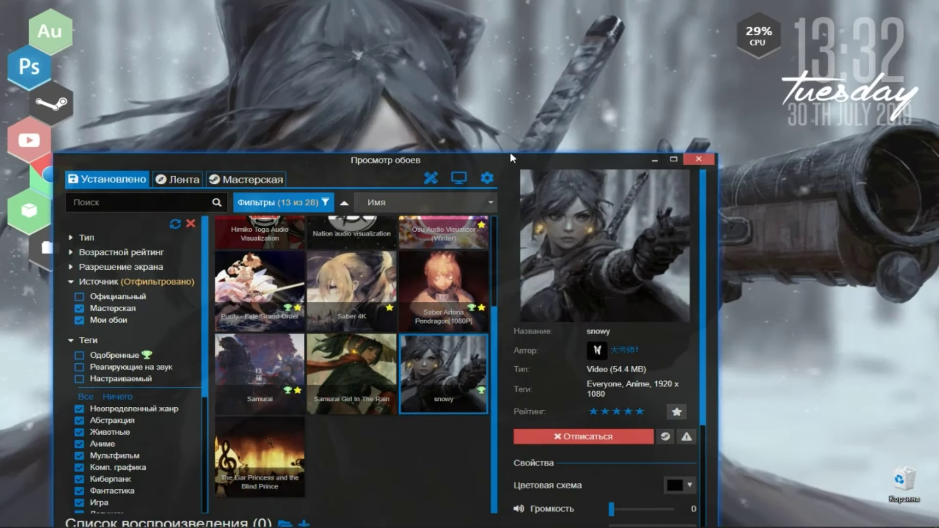
{"action": "left_click_drag", "start_coordinate": [509, 157], "coordinate": [474, 6]}
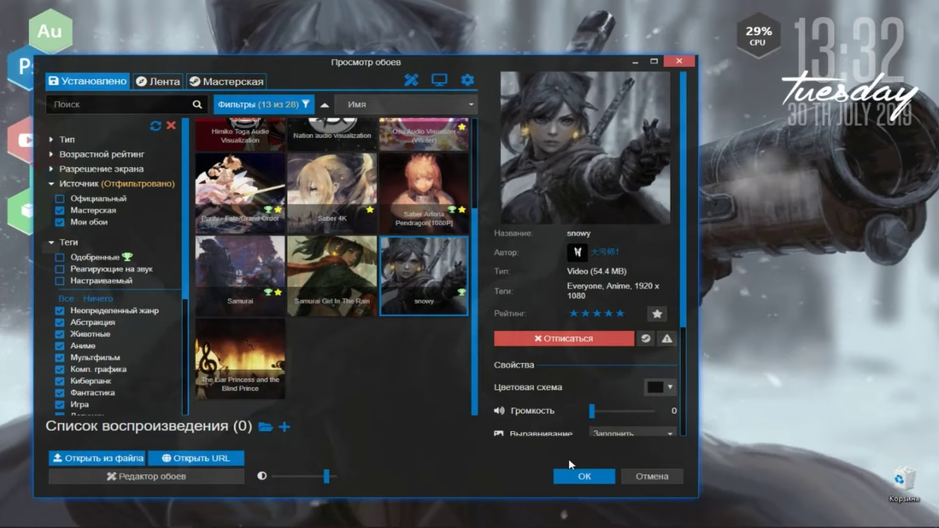
{"action": "left_click", "coordinate": [584, 473]}
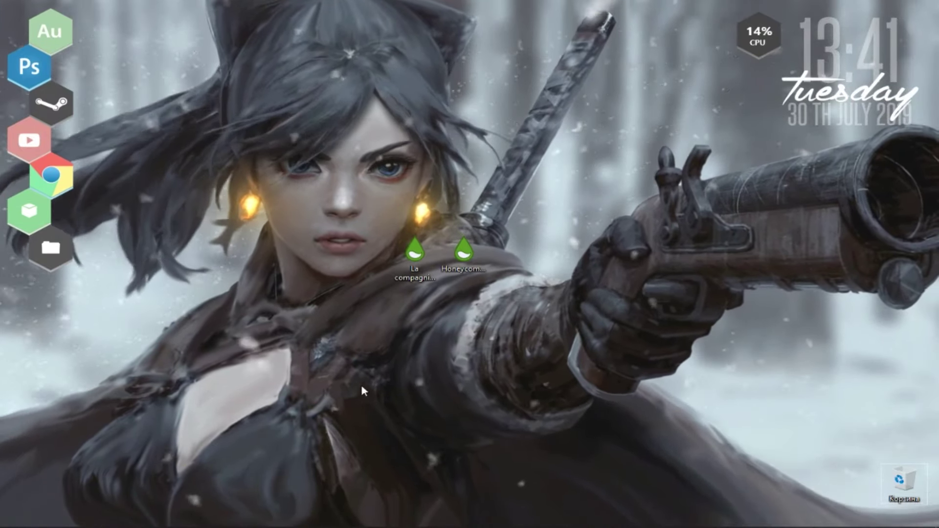
Switch to Chrome, view the 4.3 Final Release download on the Rainmeter website, and minimize the browser
{"action": "mouse_move", "coordinate": [82, 521]}
{"action": "left_click", "coordinate": [205, 467]}
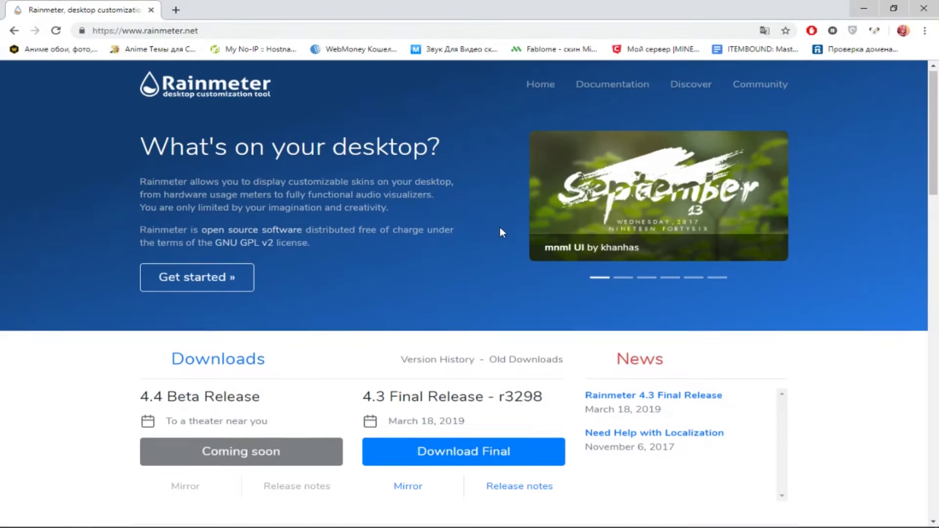
{"action": "scroll", "coordinate": [502, 231], "scroll_direction": "down", "scroll_amount": 3}
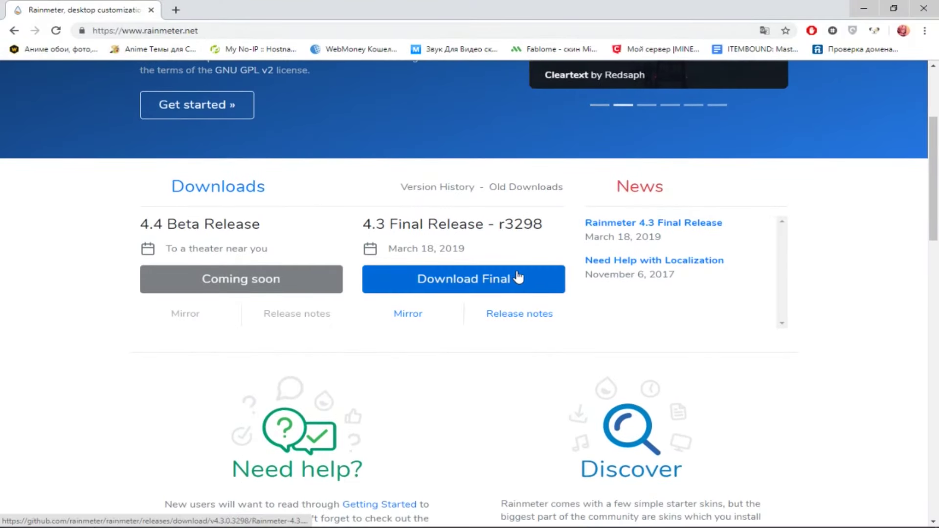
{"action": "left_click", "coordinate": [861, 6]}
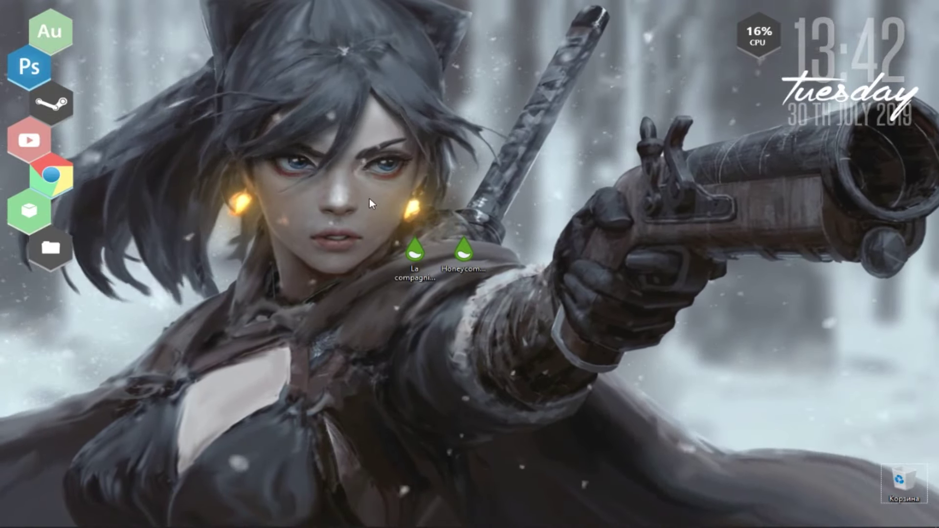
{"action": "left_click_drag", "start_coordinate": [370, 209], "coordinate": [516, 307]}
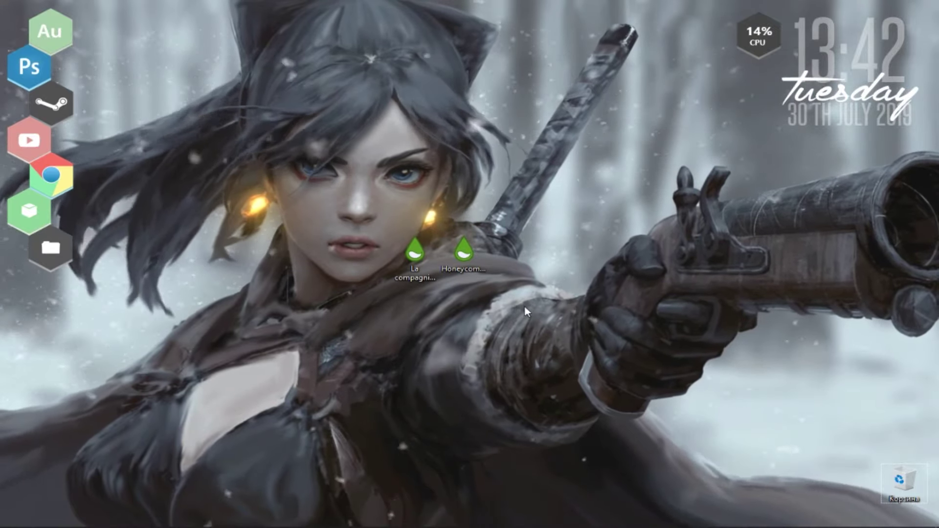
{"action": "left_click_drag", "start_coordinate": [395, 188], "coordinate": [512, 296]}
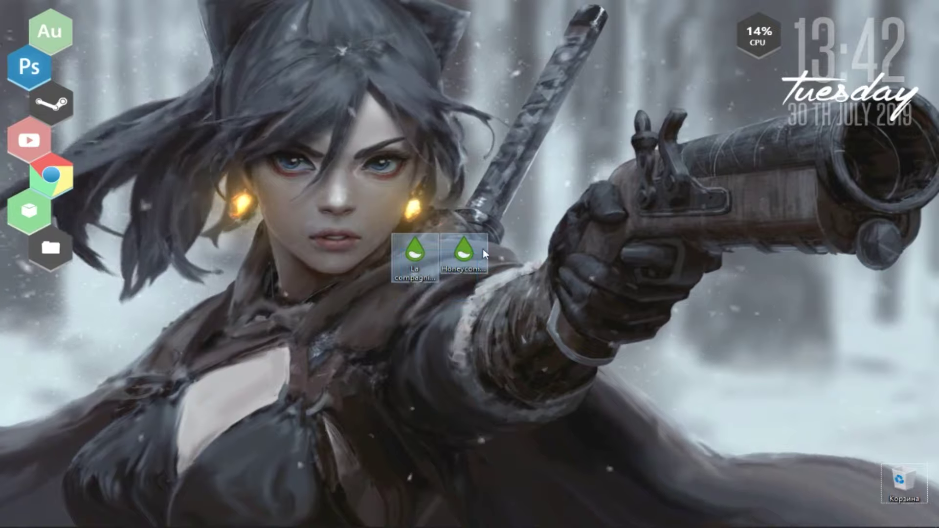
{"action": "left_click", "coordinate": [540, 266]}
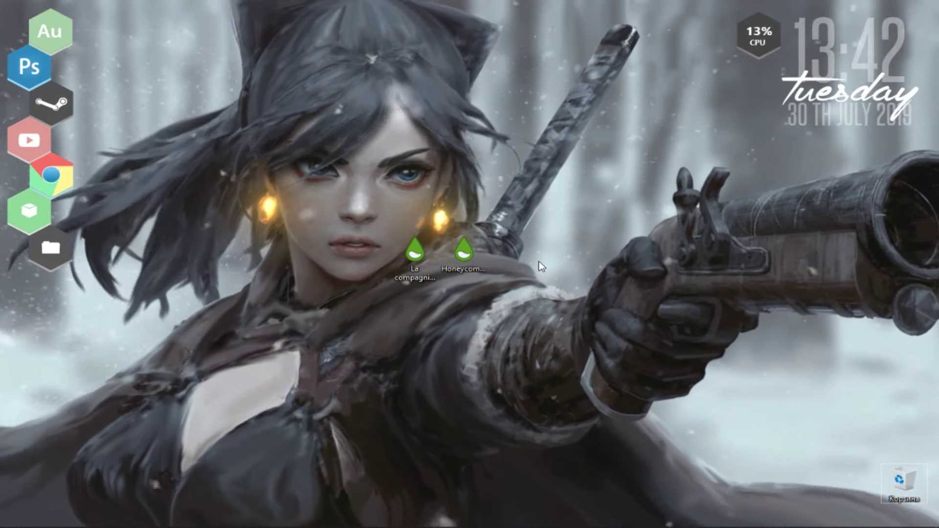
{"action": "left_click_drag", "start_coordinate": [416, 298], "coordinate": [484, 229]}
Open the La Compagnie des Ombres clock package in the Rainmeter Skin Installer and cancel the installation
{"action": "left_click", "coordinate": [412, 252]}
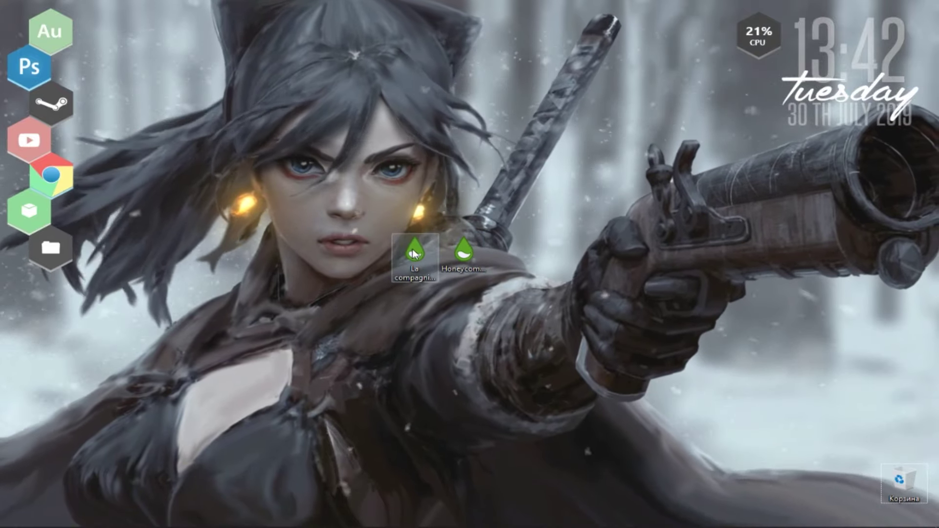
{"action": "left_click", "coordinate": [704, 329]}
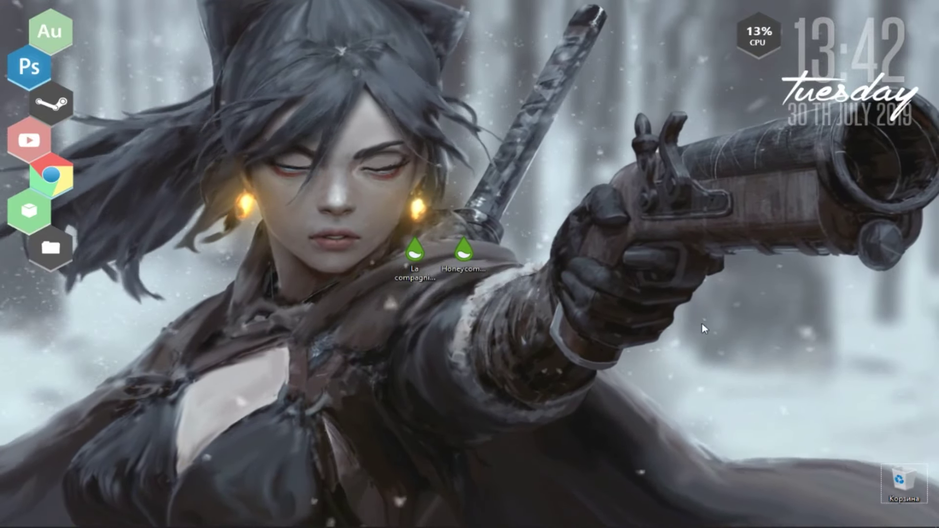
{"action": "left_click", "coordinate": [811, 518]}
{"action": "left_click", "coordinate": [440, 269]}
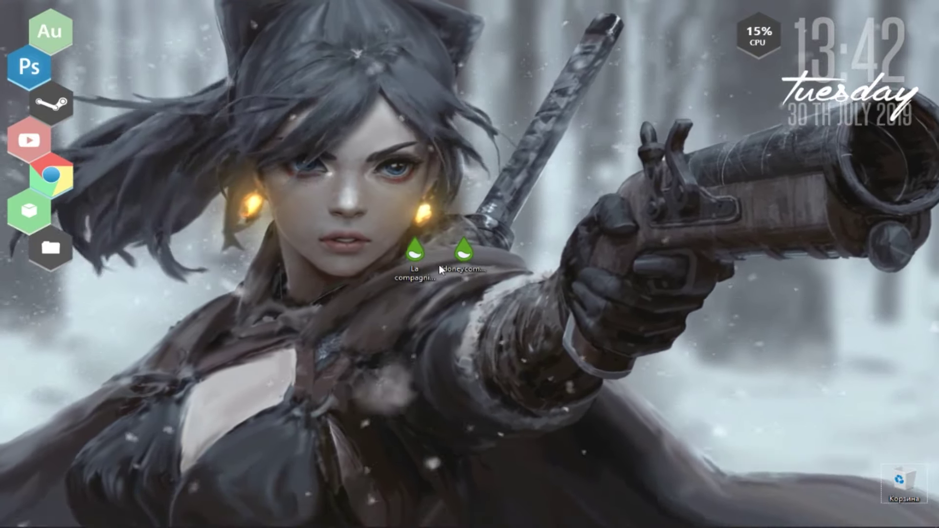
{"action": "double_click", "coordinate": [416, 259]}
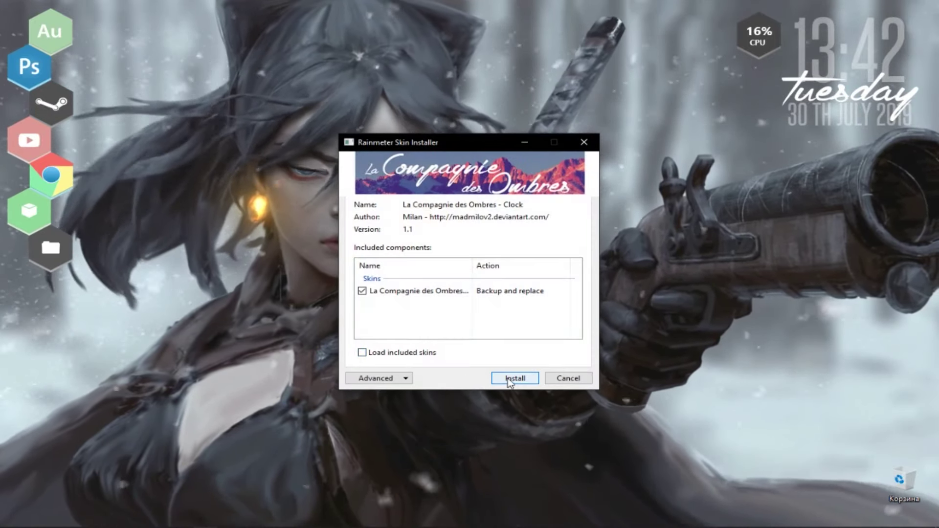
{"action": "left_click", "coordinate": [568, 379]}
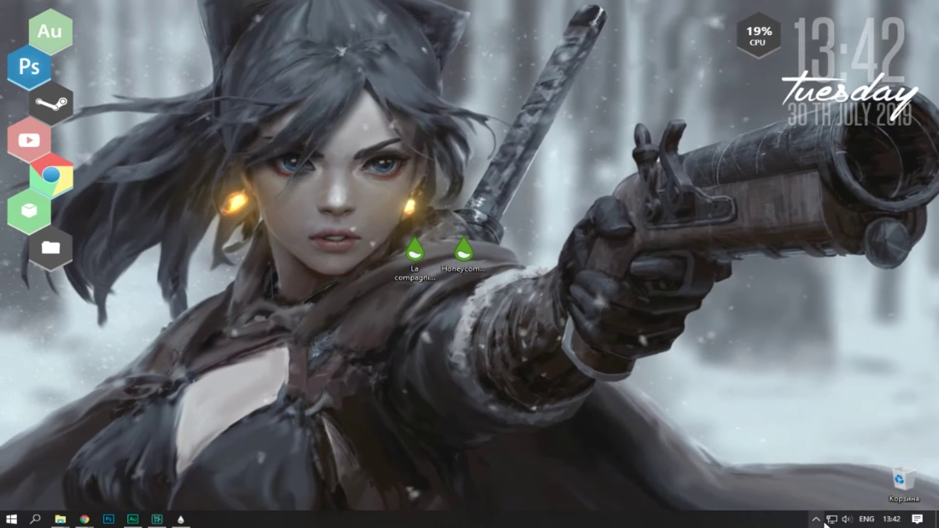
Open the Rainmeter skin manager and reposition the La Compagnie des Ombres clock at X 1150, Y 0
{"action": "left_click", "coordinate": [816, 518]}
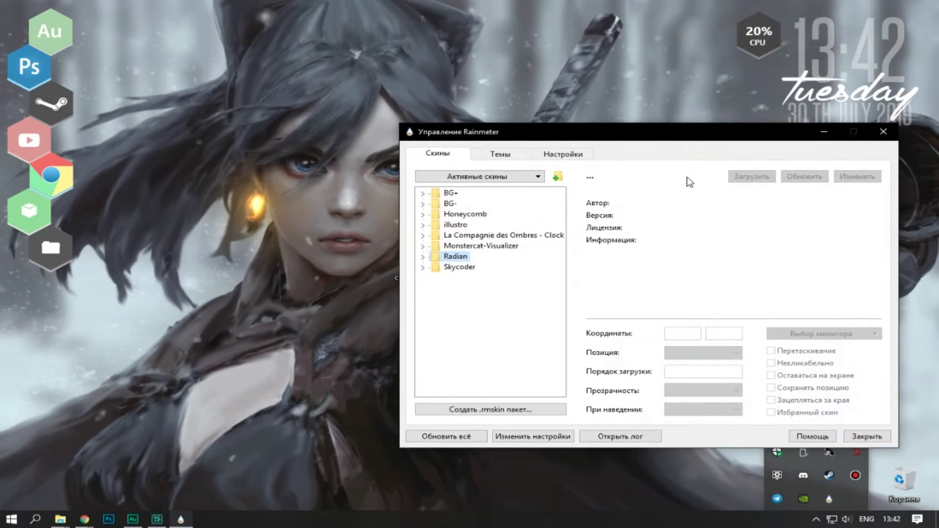
{"action": "left_click_drag", "start_coordinate": [687, 135], "coordinate": [588, 121]}
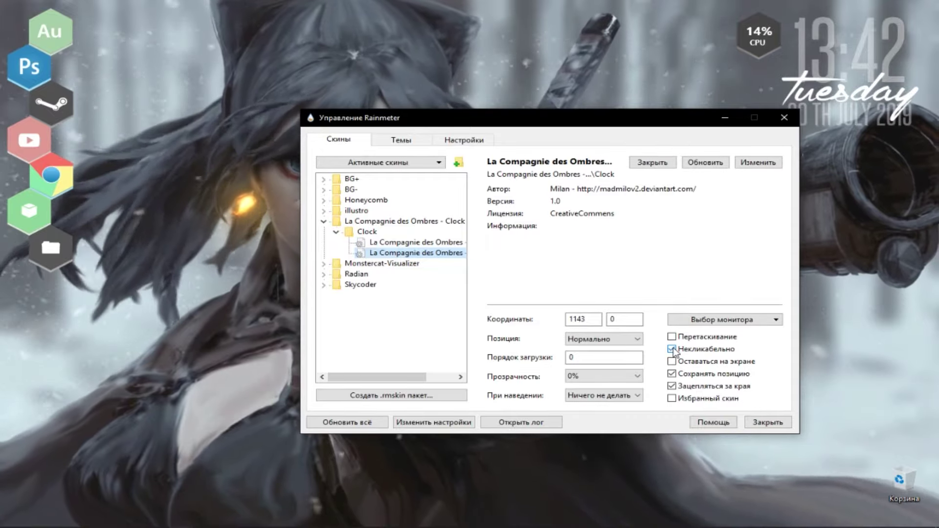
{"action": "left_click_drag", "start_coordinate": [842, 102], "coordinate": [851, 104]}
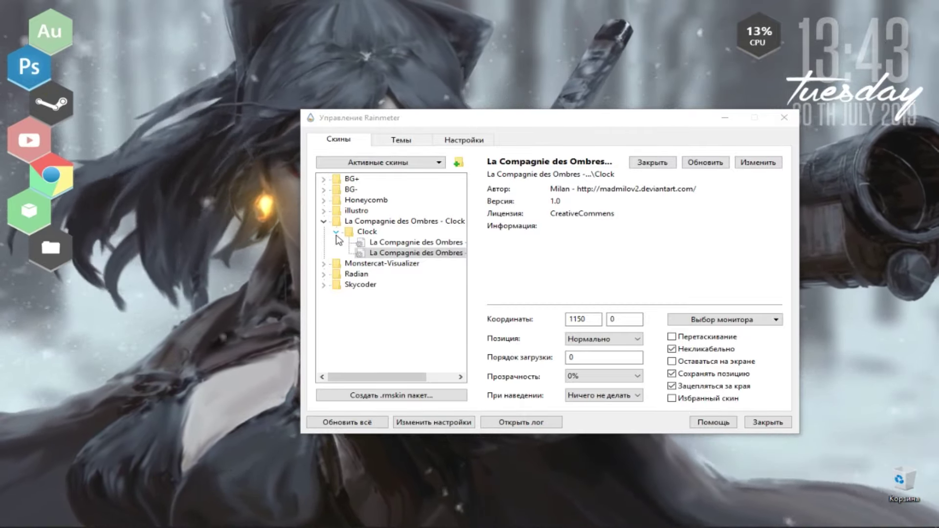
Look through the Honeycomb skin folder in place of the clock folder, and test the desktop folder shortcut
{"action": "left_click", "coordinate": [335, 231]}
{"action": "left_click", "coordinate": [324, 222]}
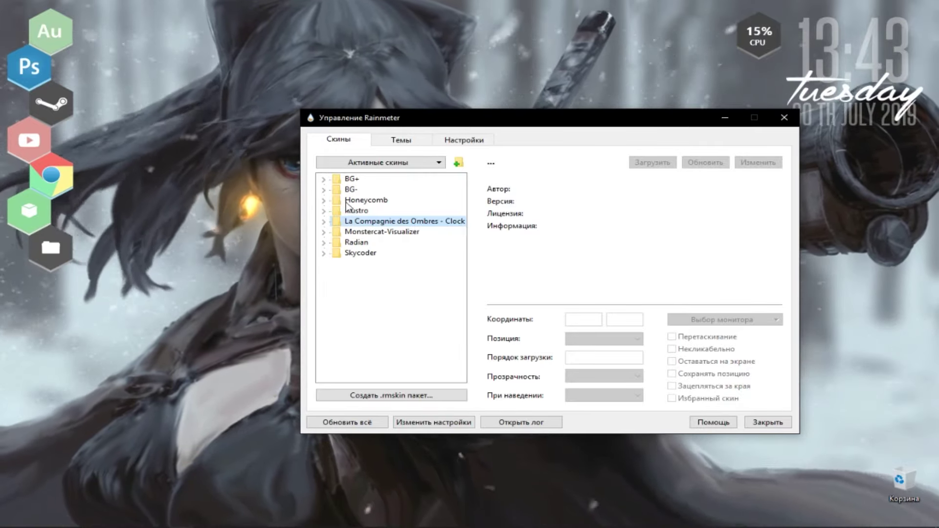
{"action": "left_click", "coordinate": [324, 201]}
{"action": "scroll", "coordinate": [398, 235], "scroll_direction": "down", "scroll_amount": 10}
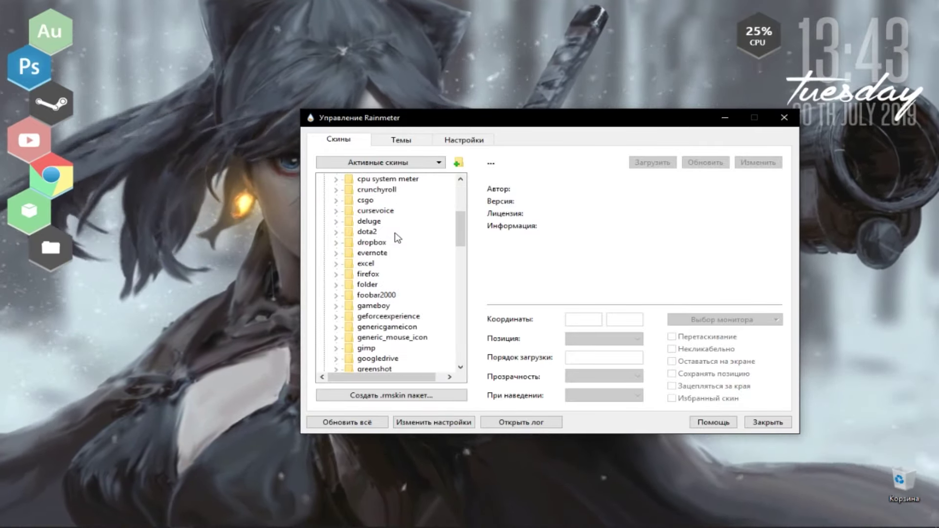
{"action": "scroll", "coordinate": [404, 242], "scroll_direction": "down", "scroll_amount": 10}
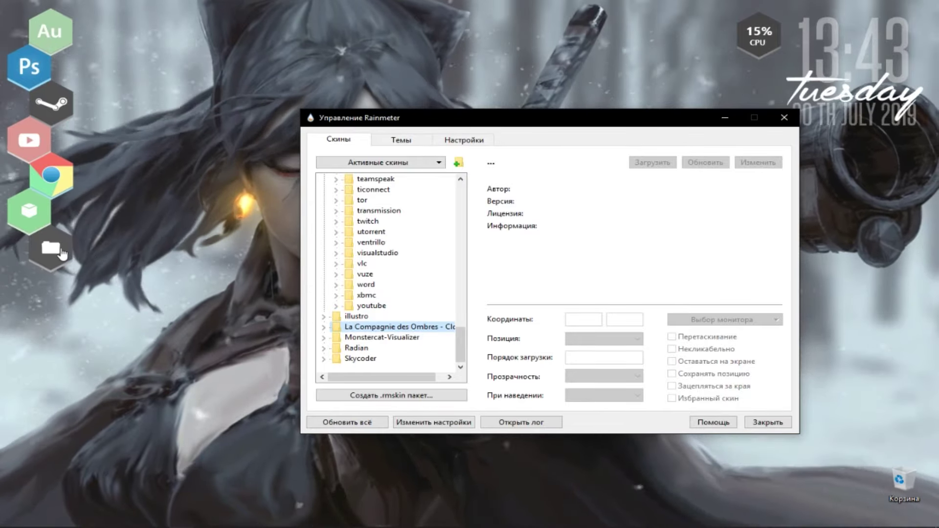
{"action": "left_click", "coordinate": [59, 252]}
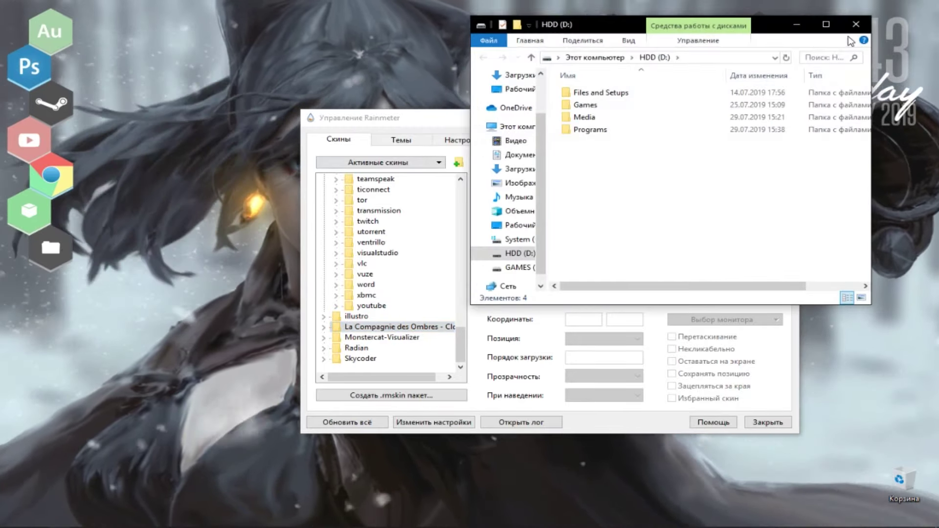
{"action": "left_click", "coordinate": [856, 25]}
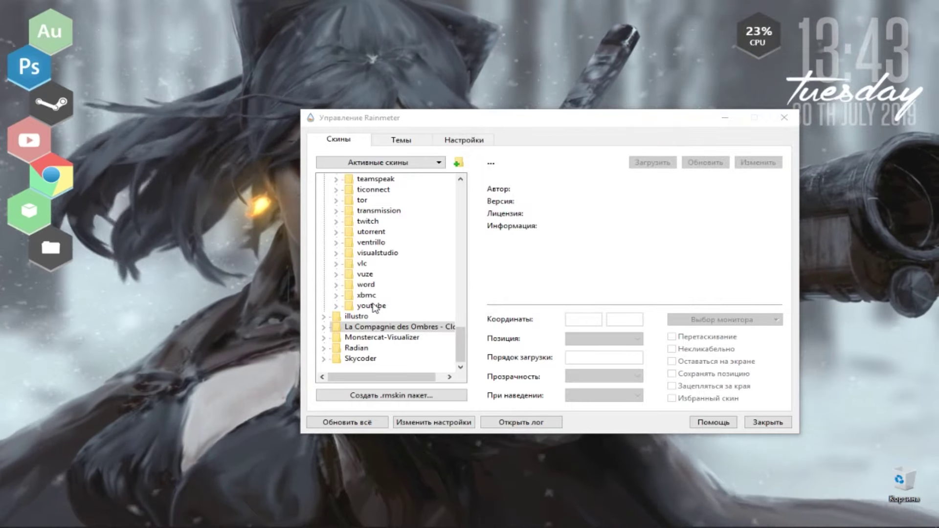
Review the available Honeycomb icon skins from the end of the list back to the beginning
{"action": "scroll", "coordinate": [374, 298], "scroll_direction": "up", "scroll_amount": 4}
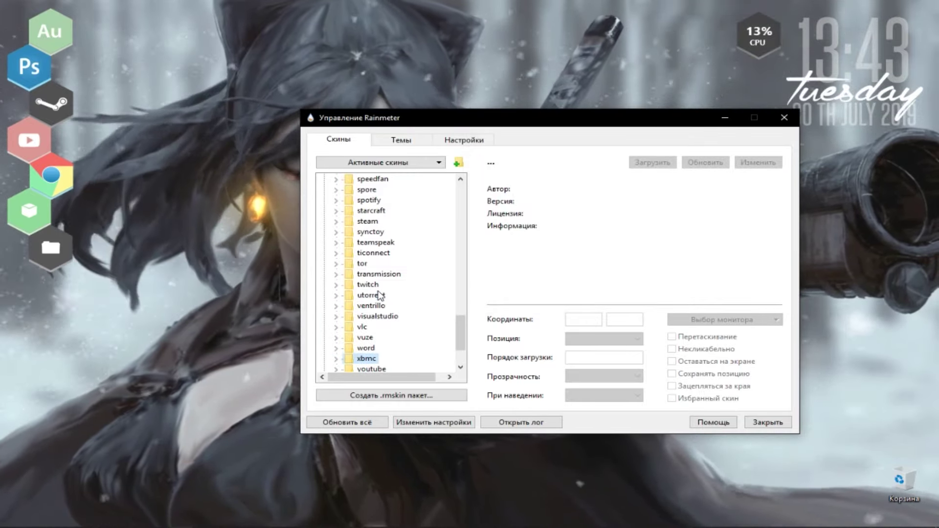
{"action": "scroll", "coordinate": [377, 289], "scroll_direction": "up", "scroll_amount": 5}
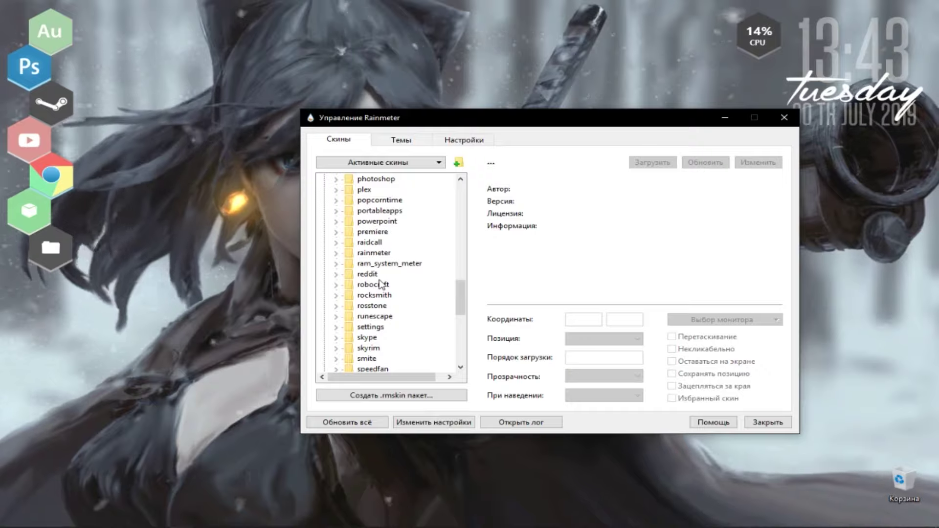
{"action": "scroll", "coordinate": [381, 284], "scroll_direction": "up", "scroll_amount": 2}
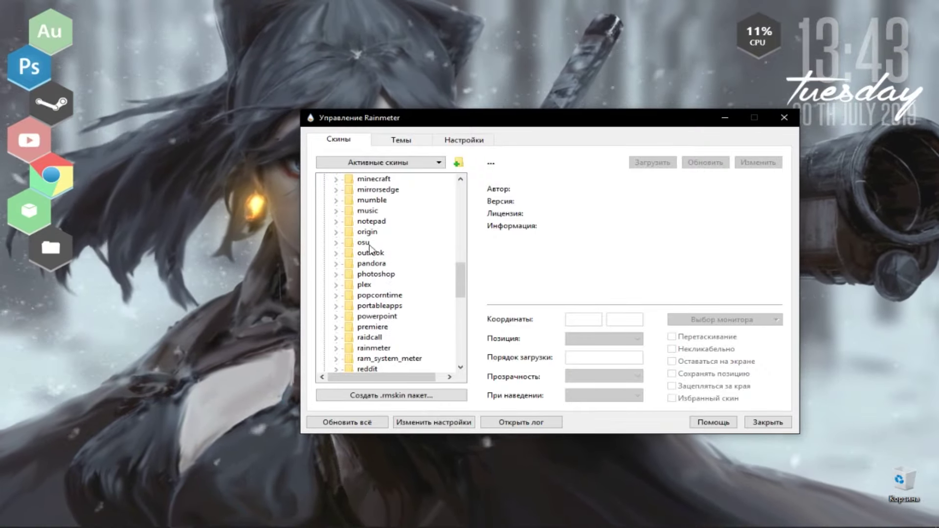
{"action": "scroll", "coordinate": [371, 239], "scroll_direction": "up", "scroll_amount": 3}
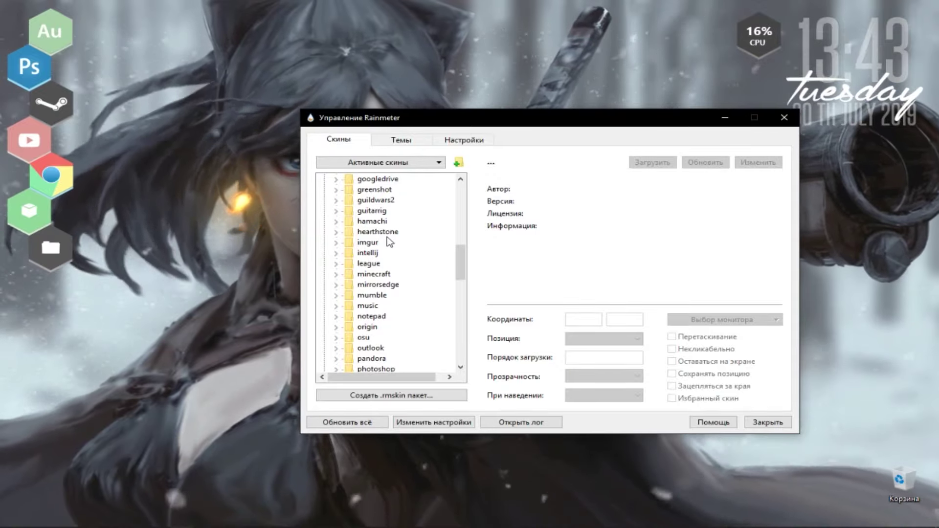
{"action": "scroll", "coordinate": [391, 245], "scroll_direction": "up", "scroll_amount": 1}
{"action": "scroll", "coordinate": [400, 246], "scroll_direction": "up", "scroll_amount": 1}
{"action": "scroll", "coordinate": [406, 242], "scroll_direction": "up", "scroll_amount": 1}
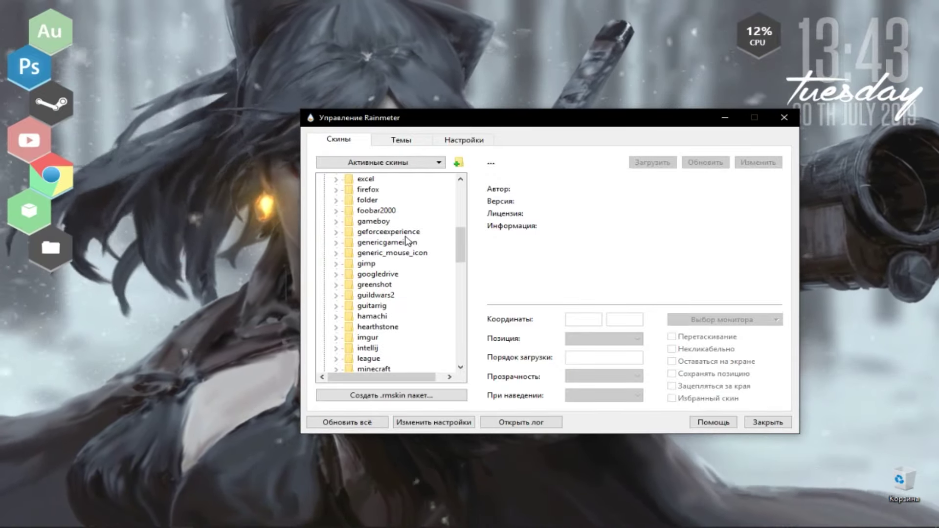
{"action": "scroll", "coordinate": [405, 241], "scroll_direction": "up", "scroll_amount": 1}
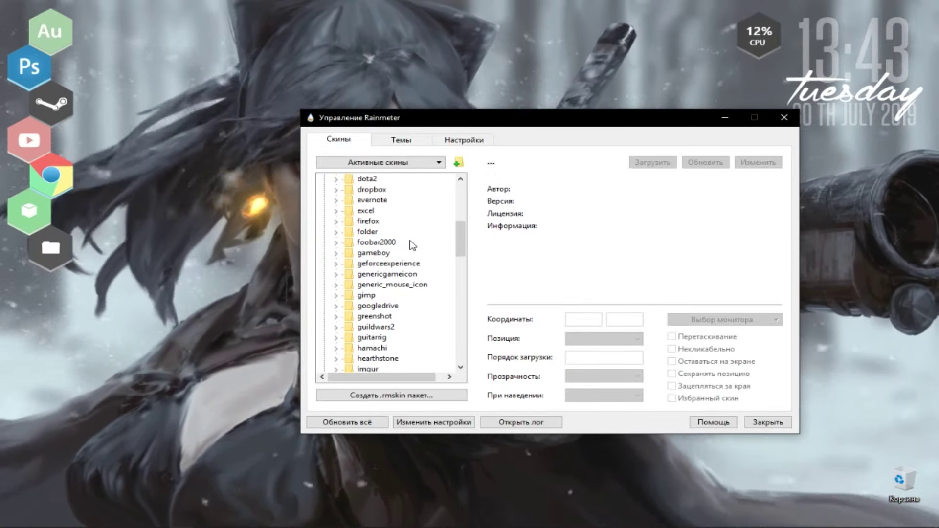
{"action": "scroll", "coordinate": [405, 288], "scroll_direction": "up", "scroll_amount": 6}
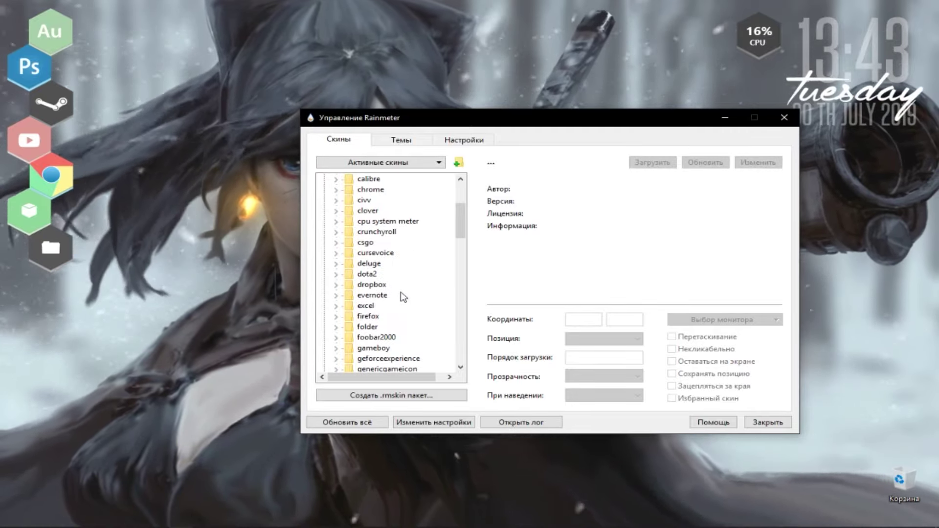
{"action": "scroll", "coordinate": [411, 283], "scroll_direction": "up", "scroll_amount": 1}
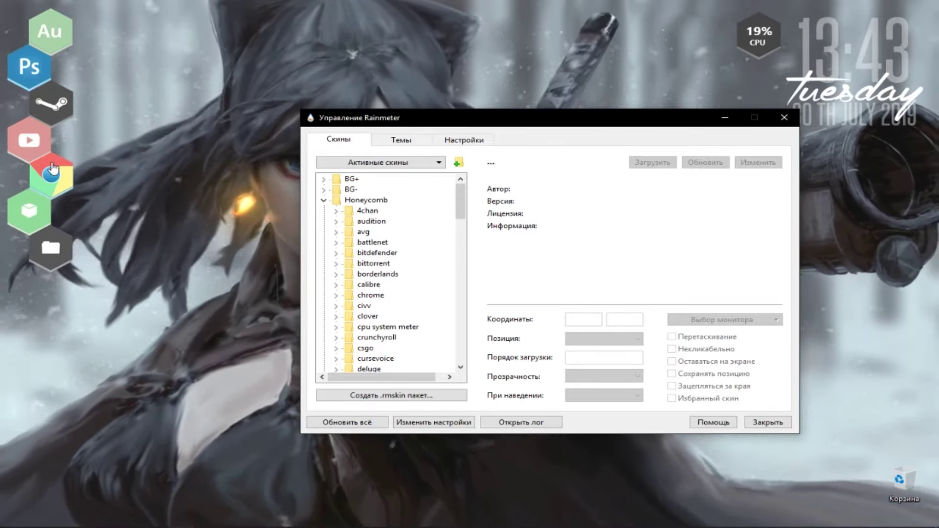
Check the contents of the geforceexperience skin folder in Honeycomb and close the Rainmeter skin manager
{"action": "scroll", "coordinate": [434, 310], "scroll_direction": "down", "scroll_amount": 6}
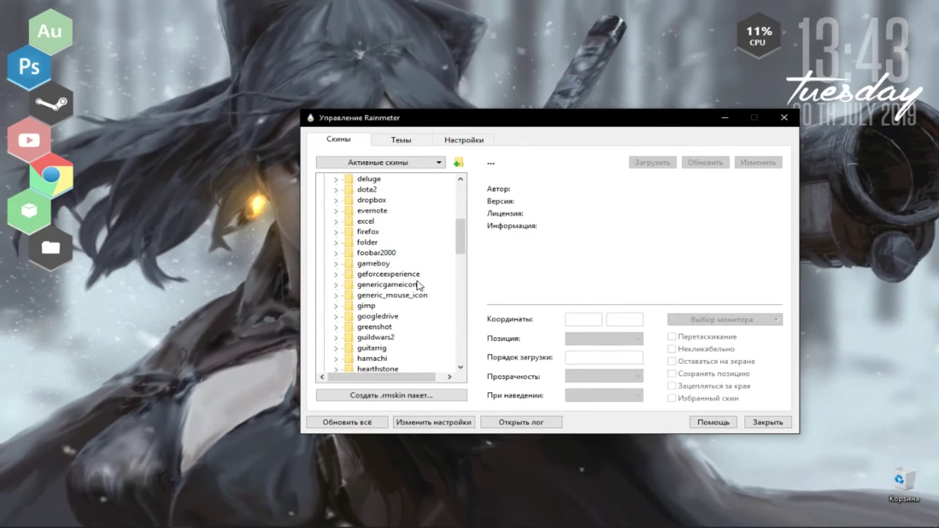
{"action": "left_click", "coordinate": [335, 274]}
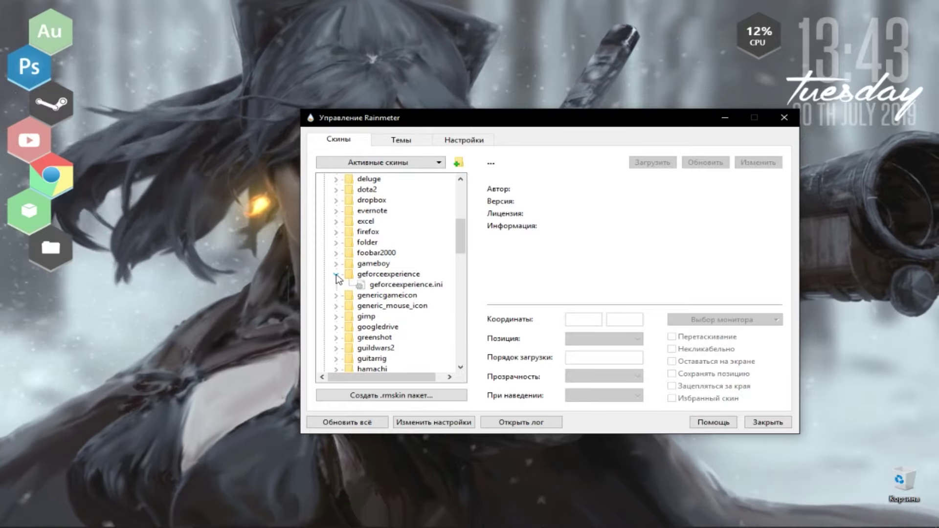
{"action": "left_click", "coordinate": [336, 274]}
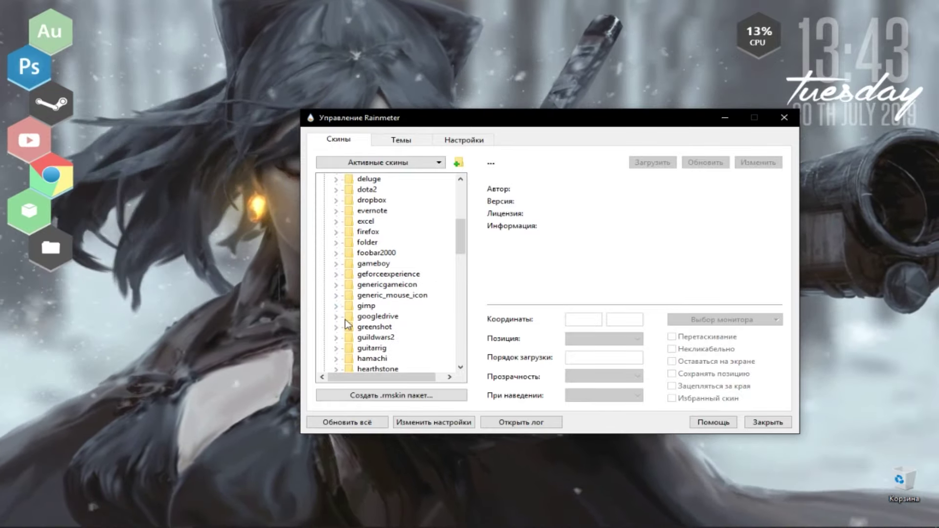
{"action": "scroll", "coordinate": [372, 352], "scroll_direction": "down", "scroll_amount": 3}
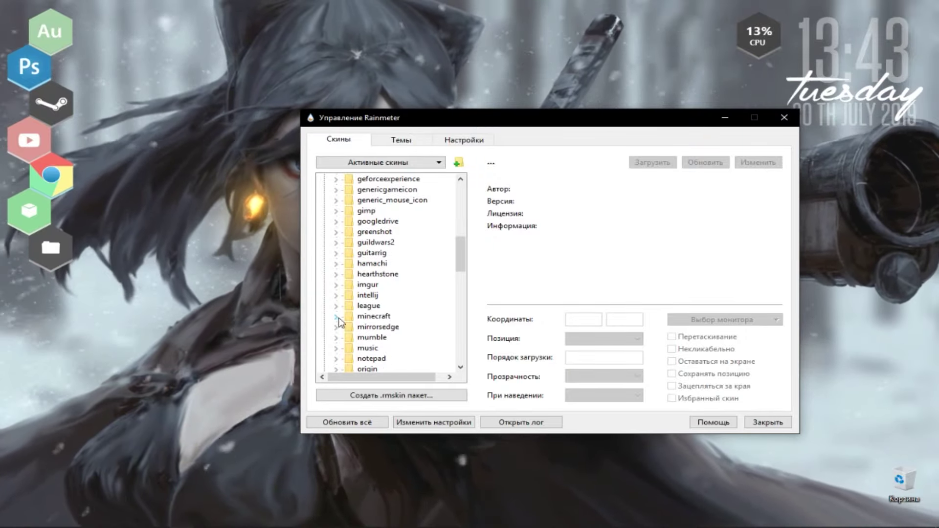
{"action": "left_click", "coordinate": [783, 118]}
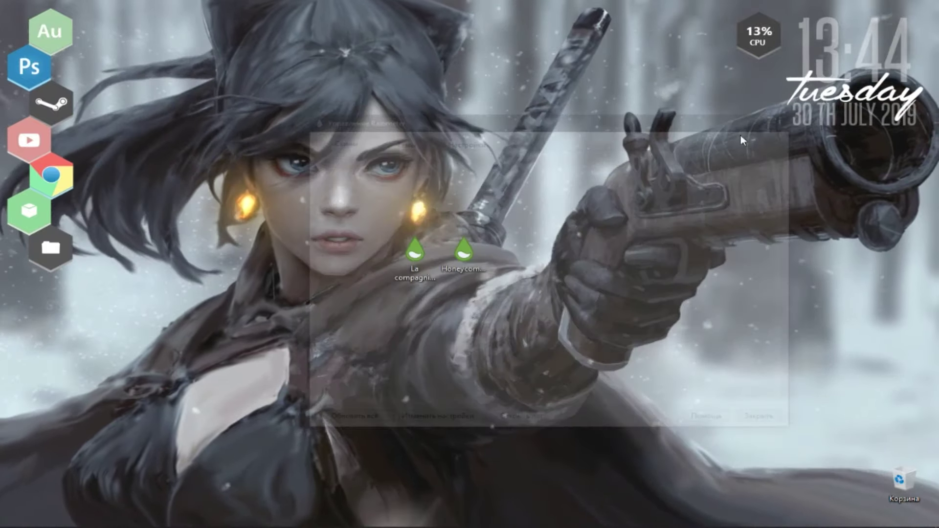
Go to the Honeycomb minecraft skin's folder from its desktop icon and open minecraft.ini for editing
{"action": "right_click", "coordinate": [48, 213]}
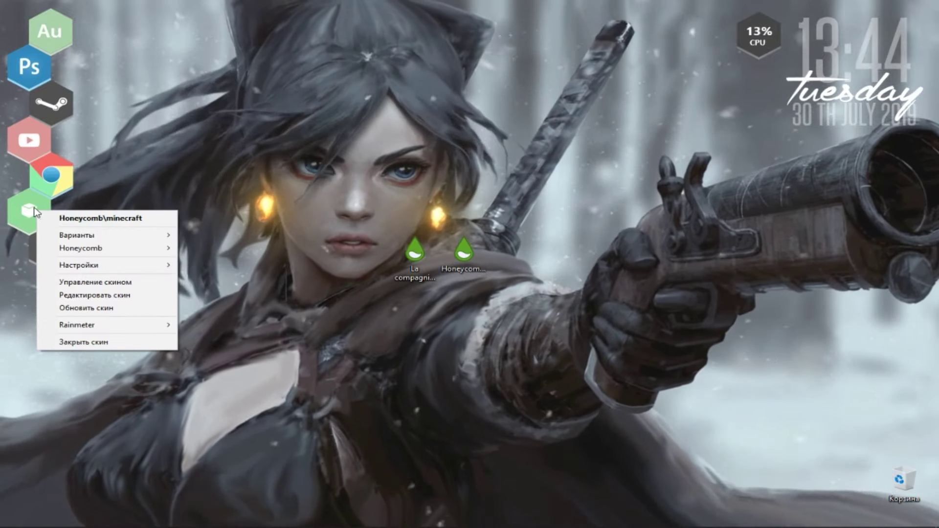
{"action": "left_click", "coordinate": [142, 181]}
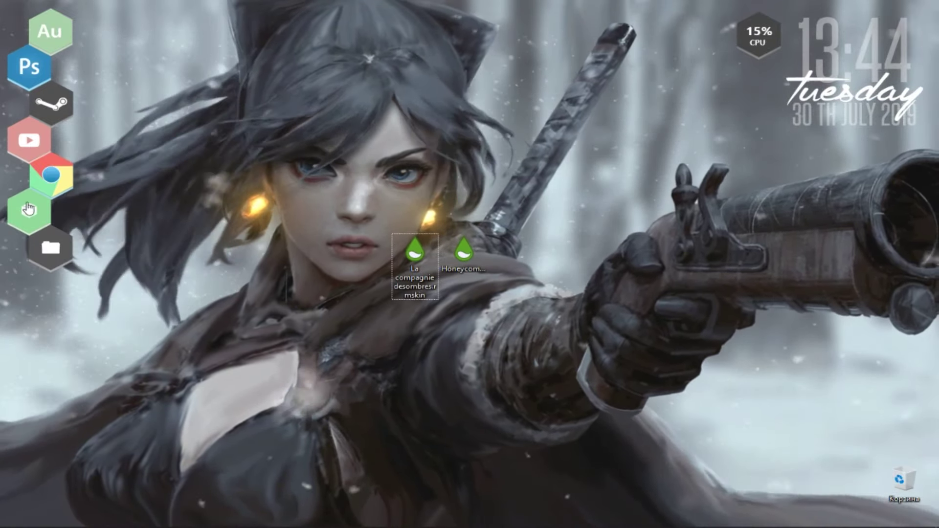
{"action": "right_click", "coordinate": [28, 216]}
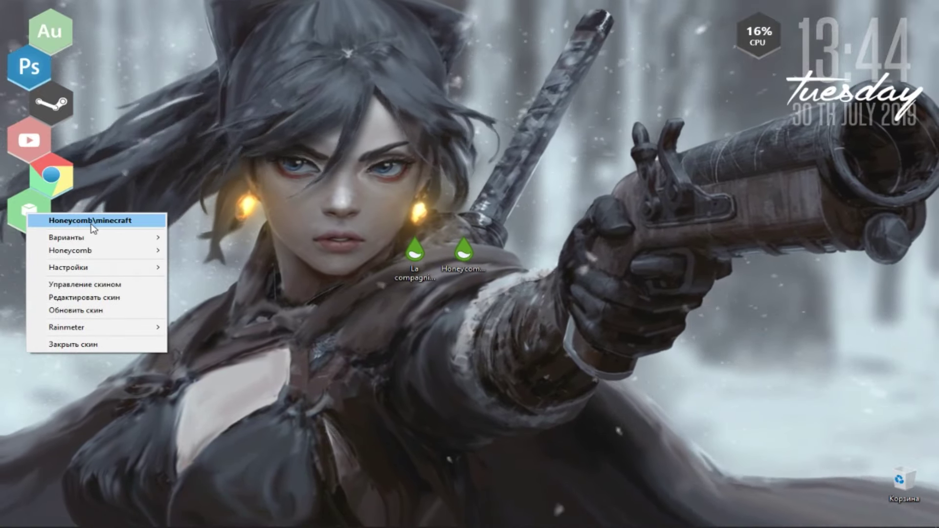
{"action": "left_click", "coordinate": [95, 223]}
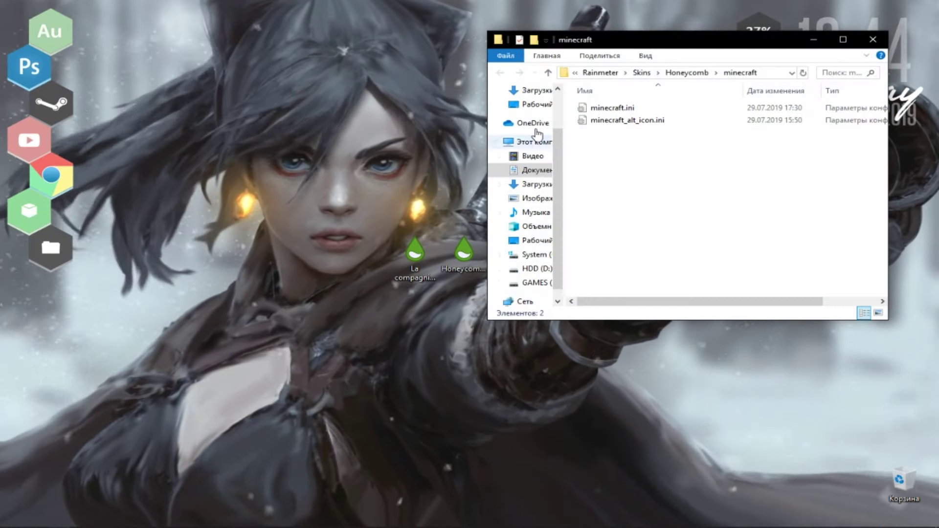
{"action": "right_click", "coordinate": [591, 109]}
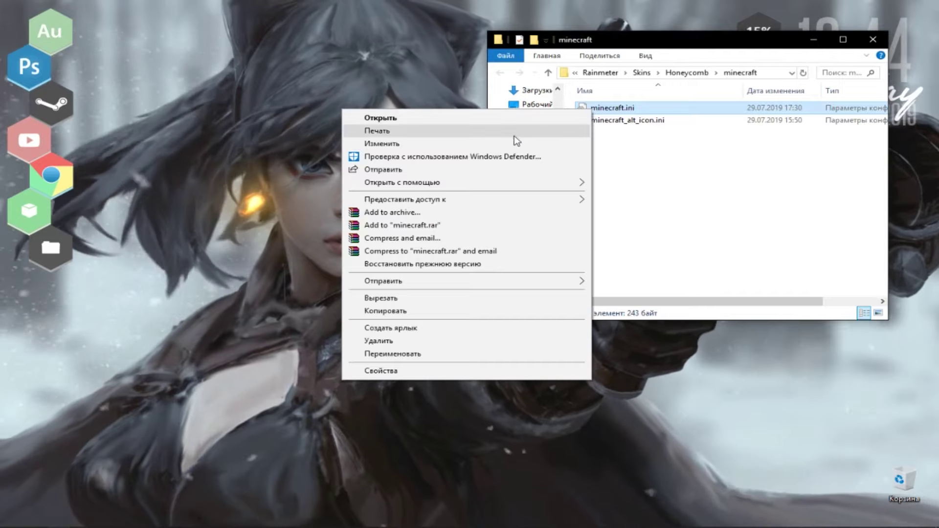
{"action": "left_click", "coordinate": [498, 147]}
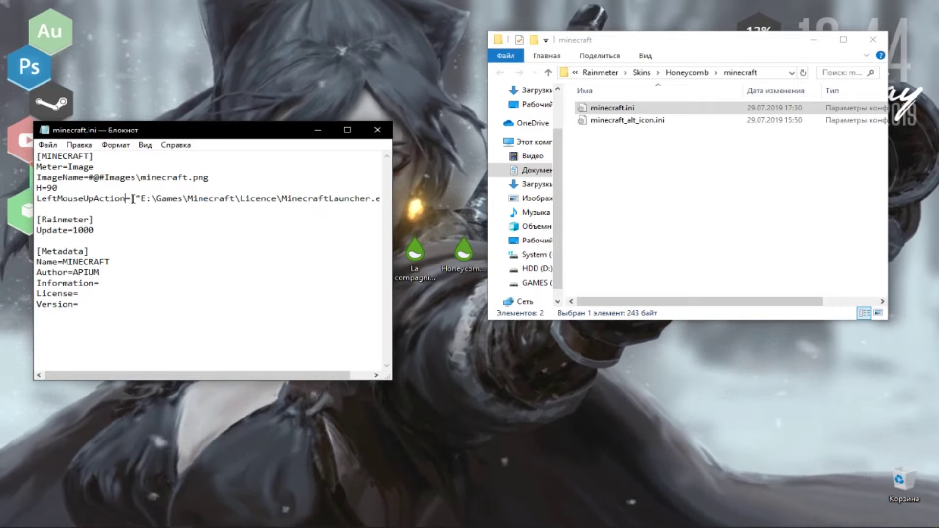
Locate the launcher in E:\Games\Minecraft\Licence, set LeftMouseUpAction to ["E:\Games\Minecraft\Licence\MinecraftLauncher.exe"] in minecraft.ini, and close the file and folder
{"action": "left_click_drag", "start_coordinate": [352, 203], "coordinate": [374, 204]}
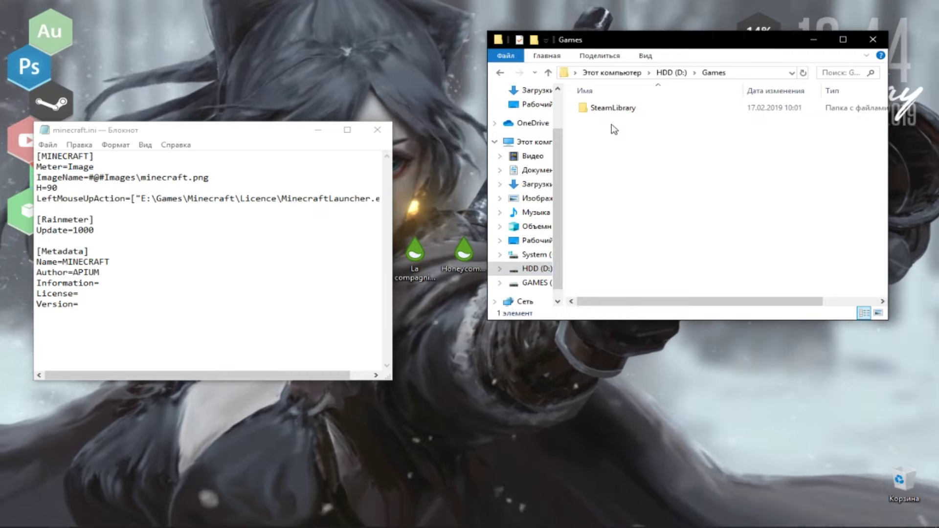
{"action": "double_click", "coordinate": [603, 121]}
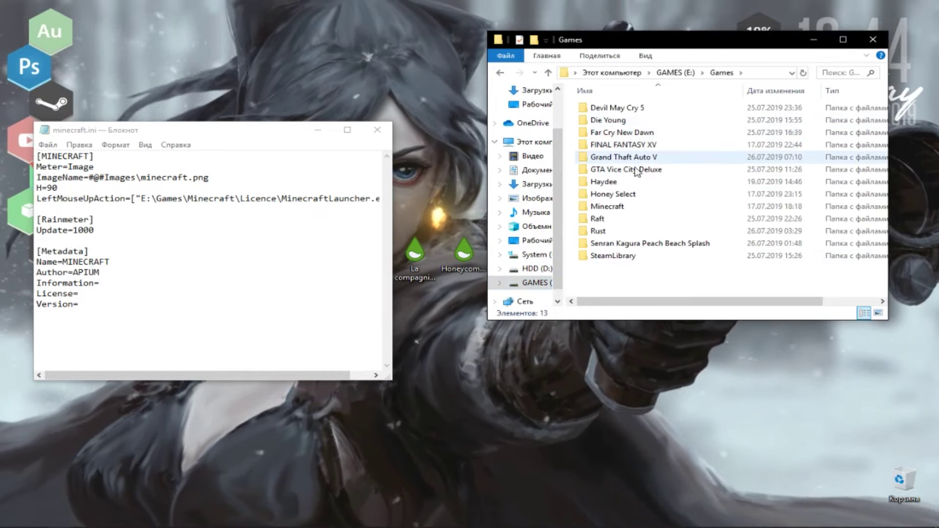
{"action": "double_click", "coordinate": [624, 207]}
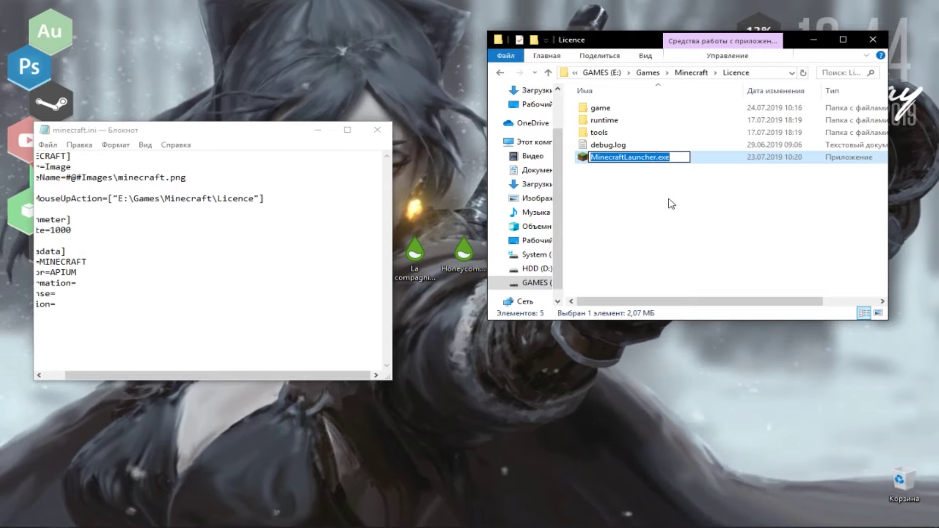
{"action": "left_click", "coordinate": [256, 202]}
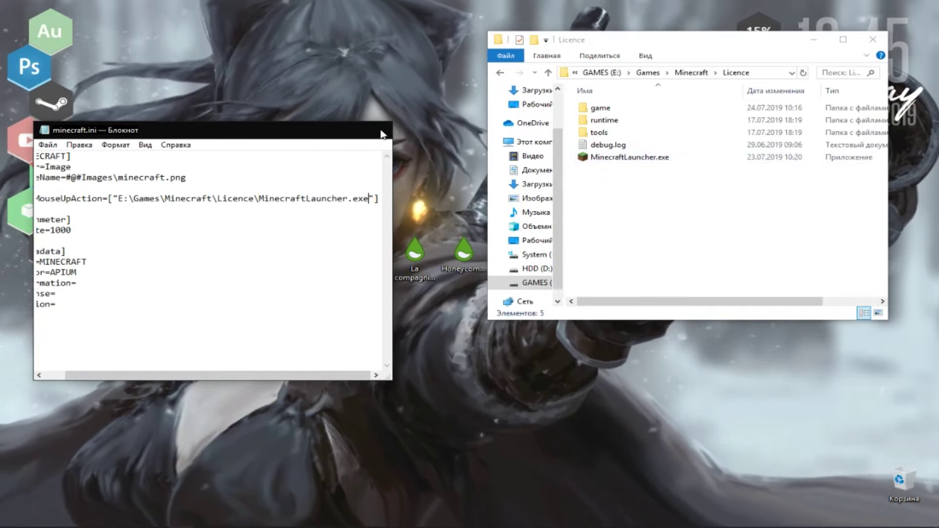
{"action": "left_click", "coordinate": [377, 130]}
{"action": "left_click", "coordinate": [872, 39]}
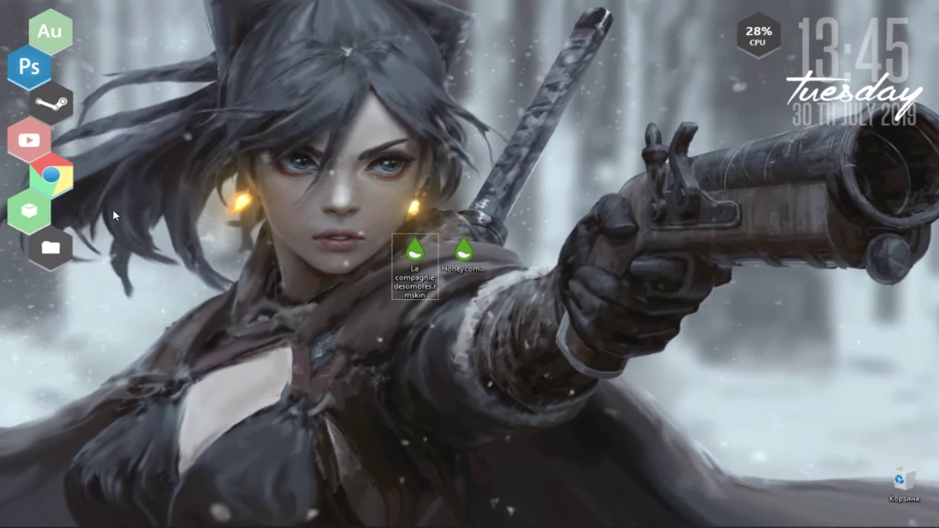
Test the Minecraft desktop icon by starting Minecraft Launcher, and close the launcher
{"action": "left_click", "coordinate": [21, 221]}
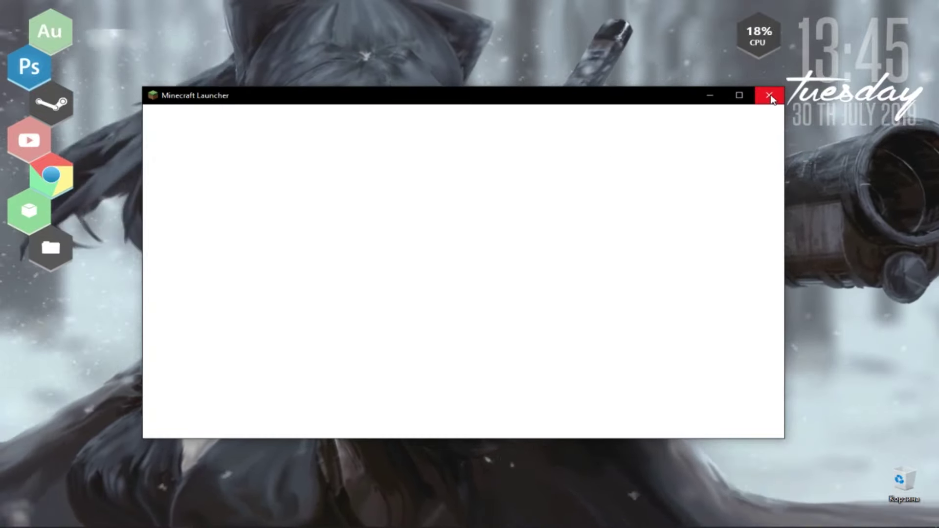
{"action": "left_click", "coordinate": [770, 99]}
Delete the La Compagnie des Ombres and Honeycomb package files from the desktop and bring up the Recycle Bin's options
{"action": "left_click_drag", "start_coordinate": [362, 183], "coordinate": [505, 316]}
{"action": "key", "text": "Delete"}
{"action": "left_click_drag", "start_coordinate": [290, 145], "coordinate": [588, 315]}
{"action": "right_click", "coordinate": [895, 478]}
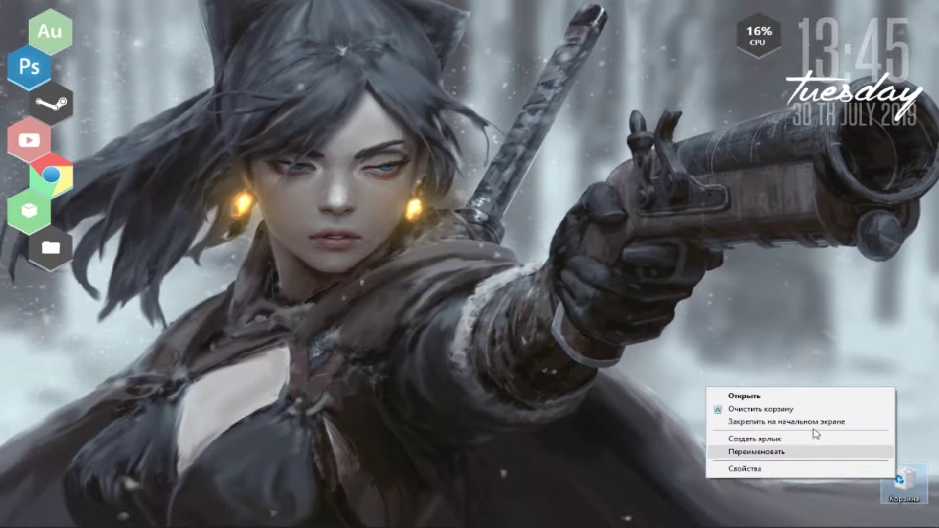